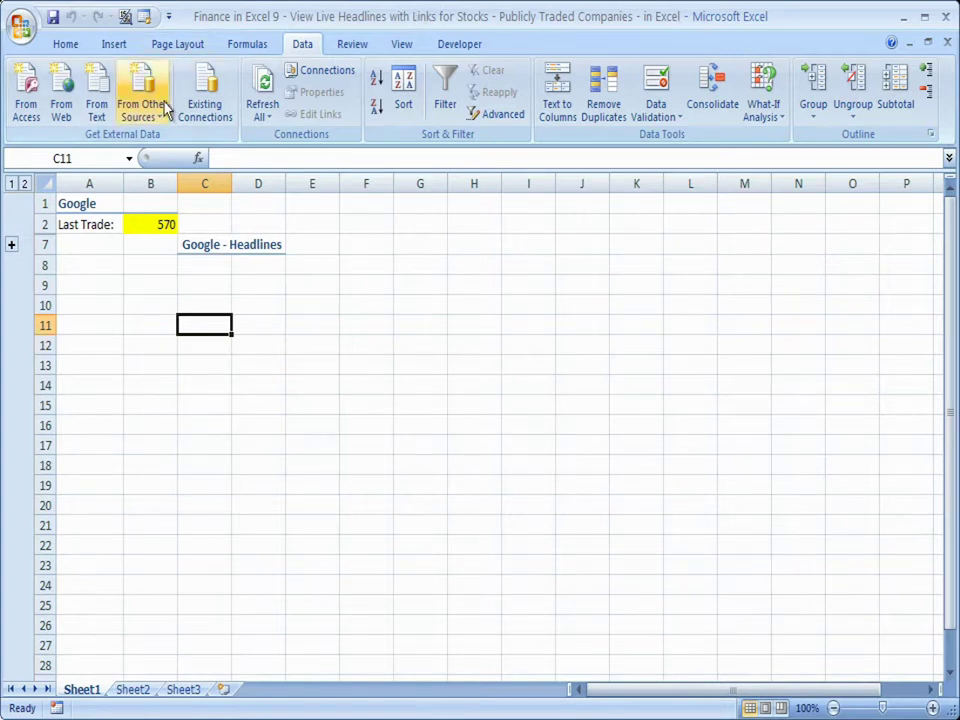
Step: Unhide rows 3-6 to review the quote data in A2:B6, then collapse them again
left_click(83, 204)
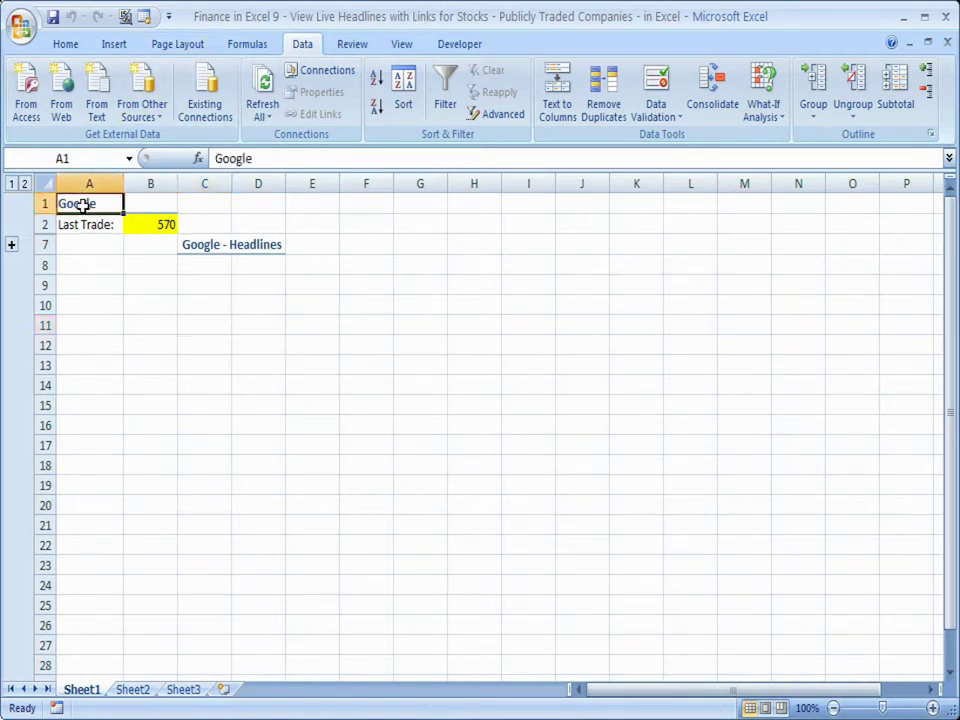
left_click(11, 245)
left_click_drag(87, 226, 128, 305)
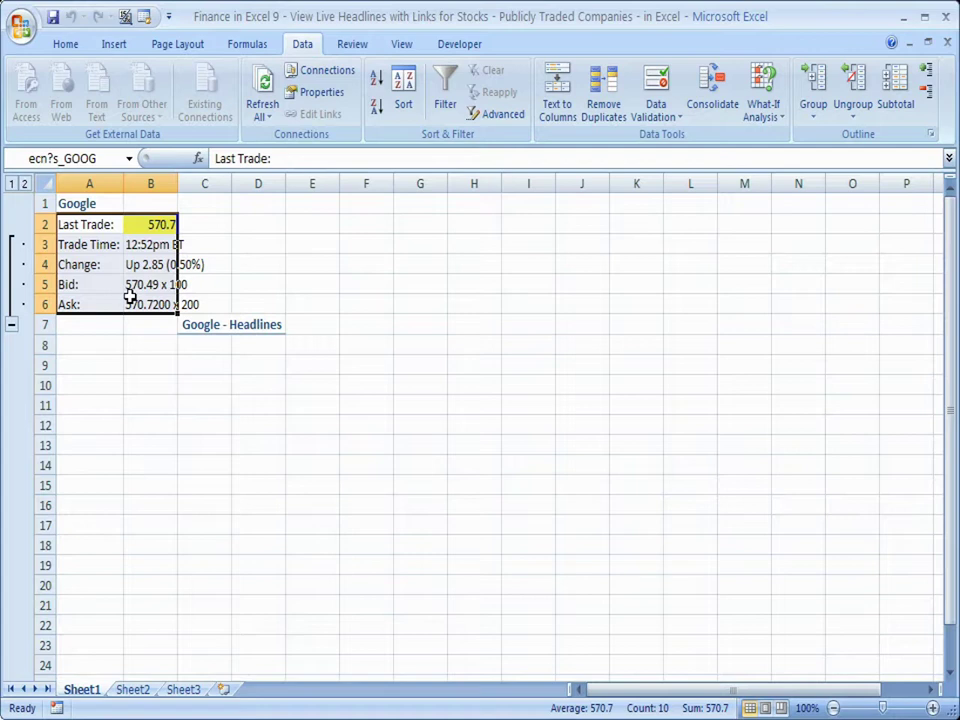
left_click(12, 325)
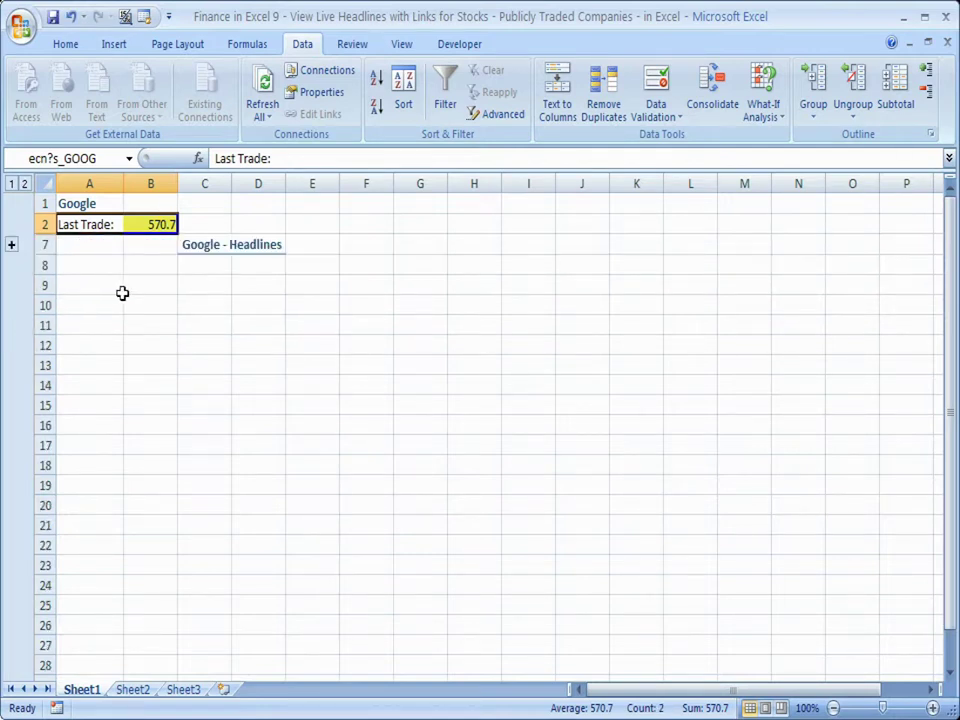
left_click(146, 223)
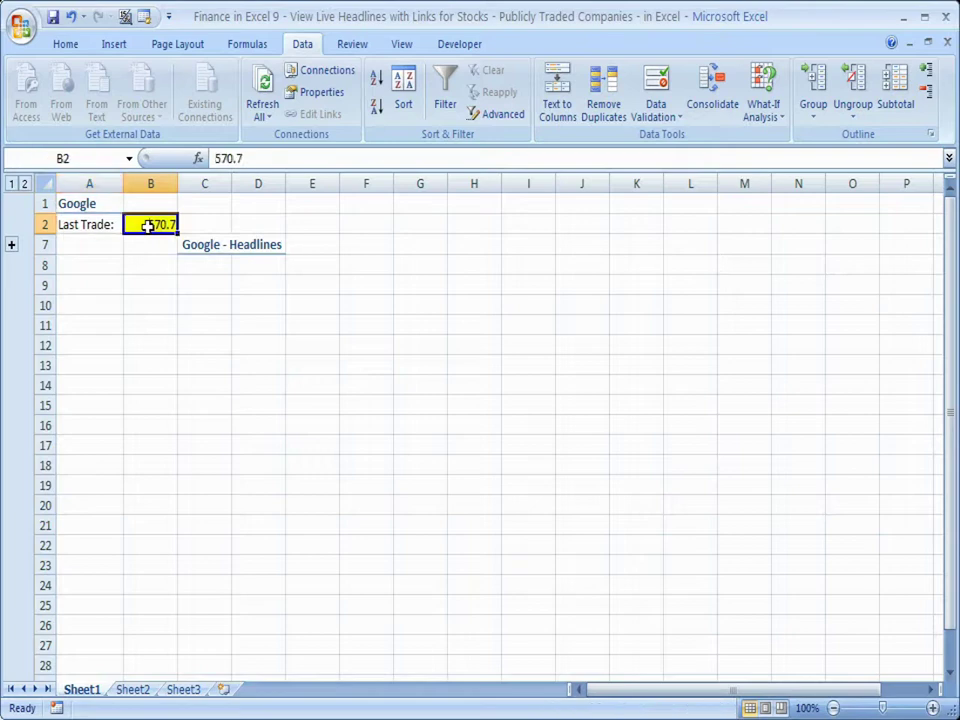
Step: With C8 selected, magnify the sheet to 200% zoom
left_click(197, 267)
key("alt+w")
key("q")
key("Up")
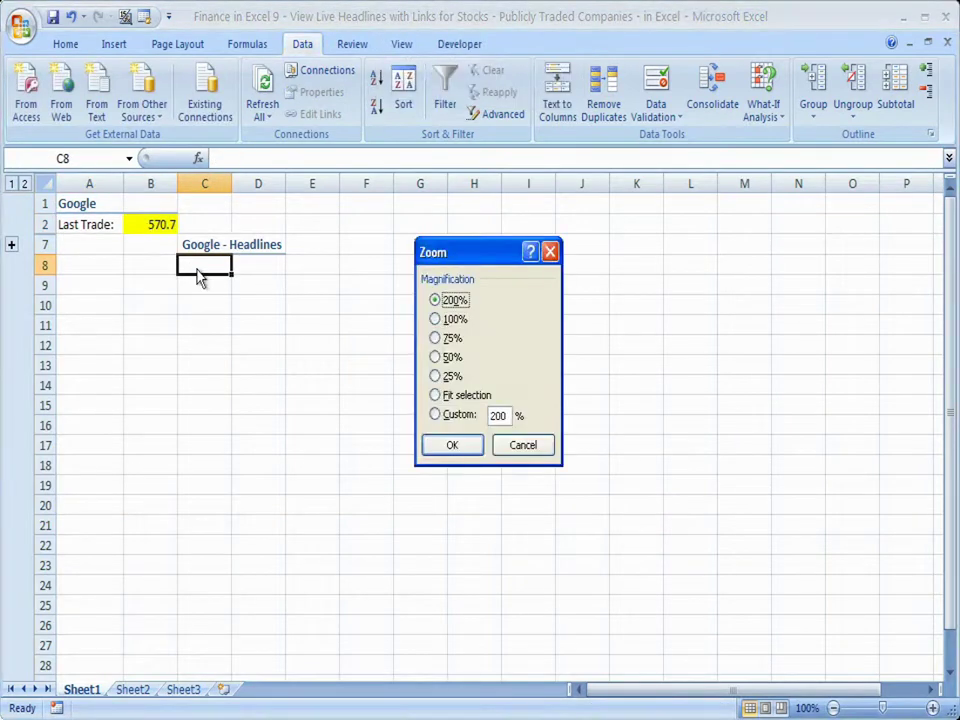
key("Return")
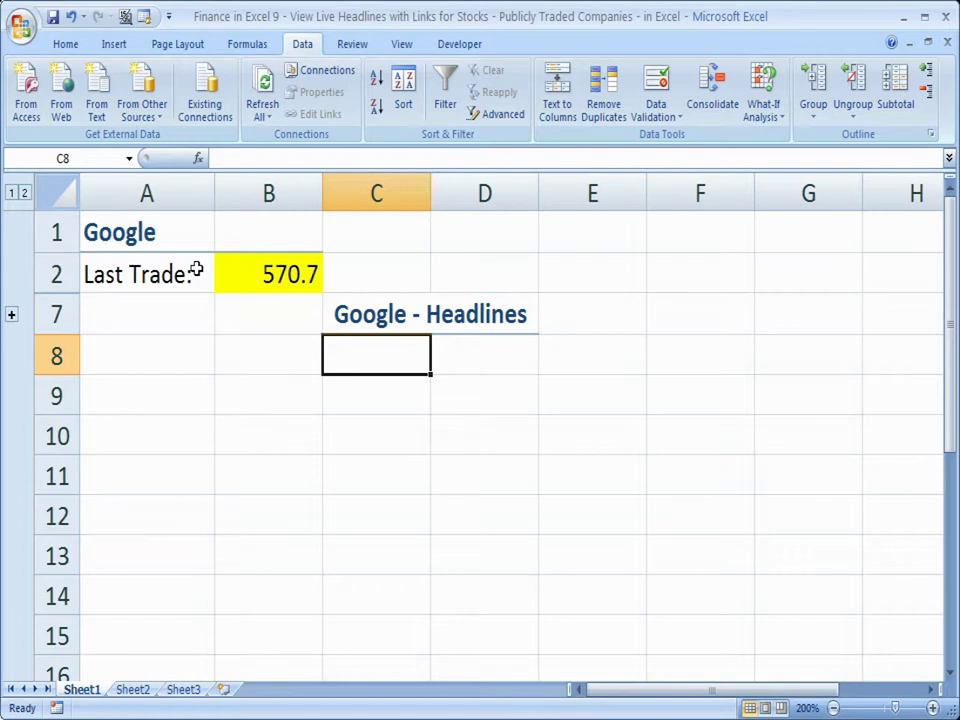
left_click(65, 44)
left_click(398, 318)
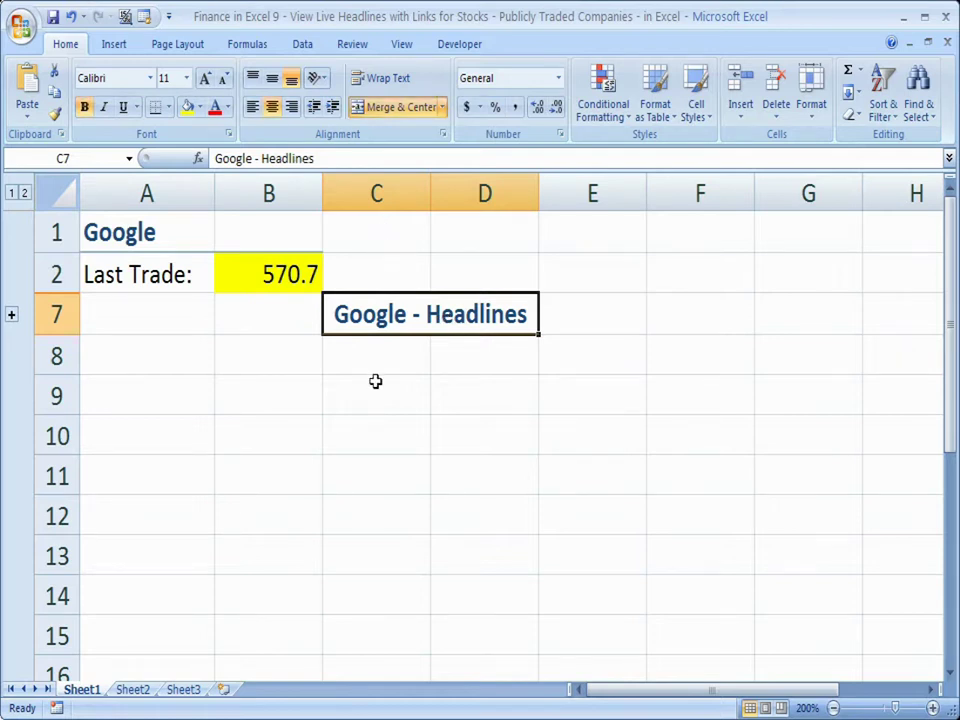
left_click_drag(150, 328, 239, 336)
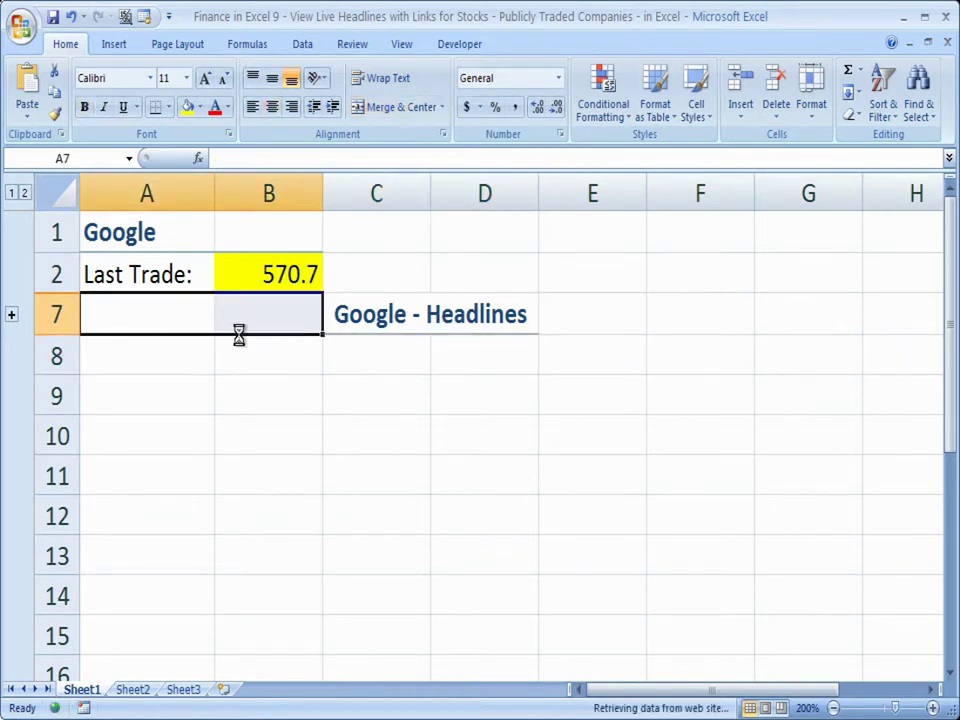
left_click(349, 356)
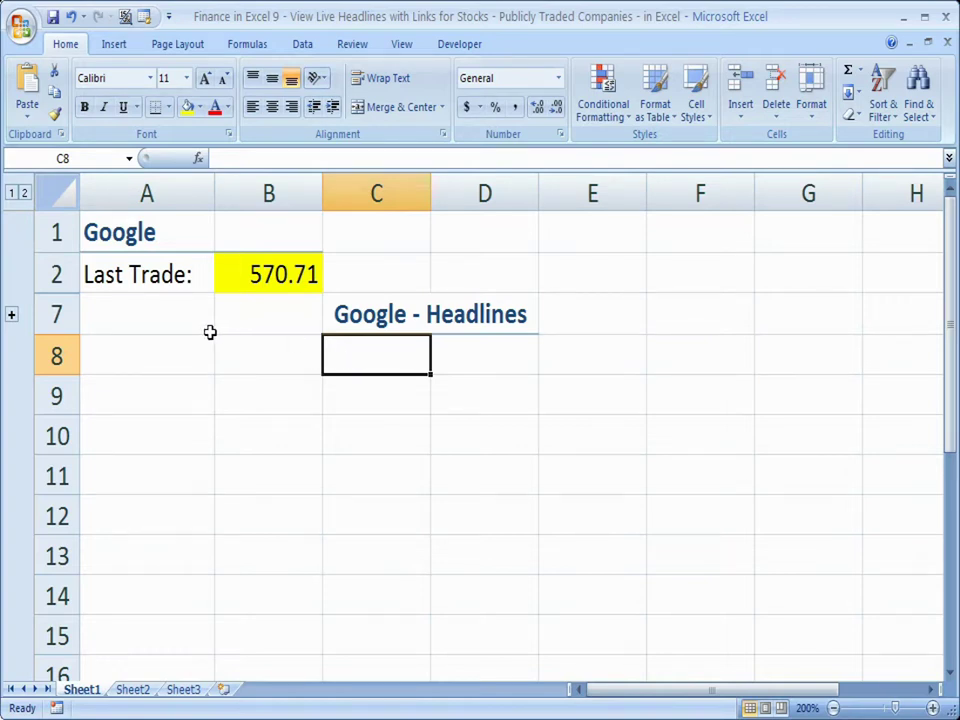
left_click_drag(180, 358, 238, 358)
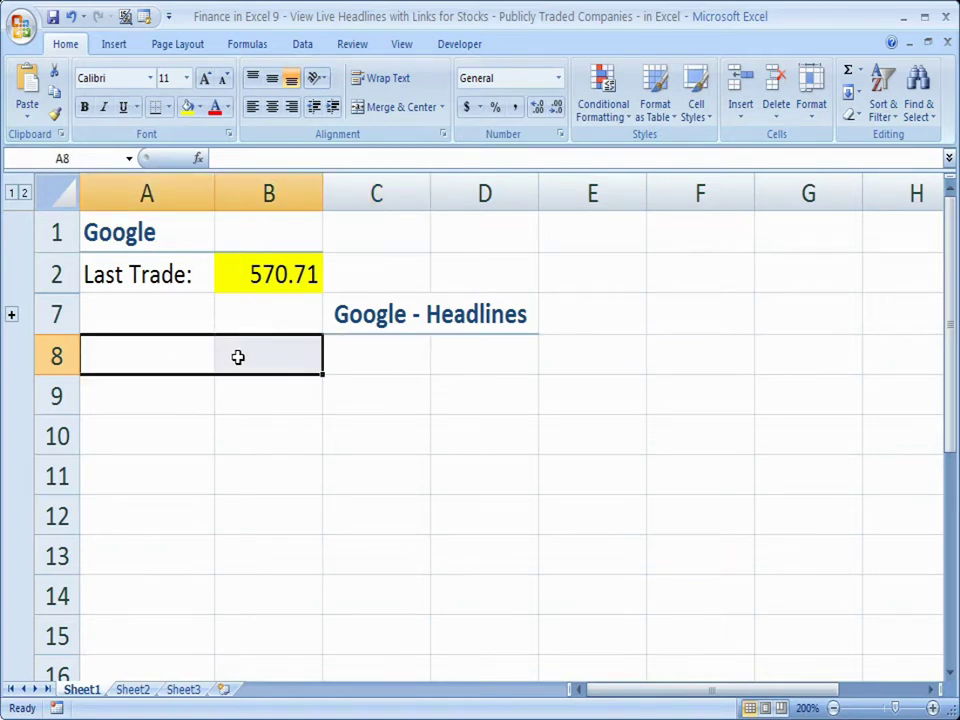
left_click(11, 314)
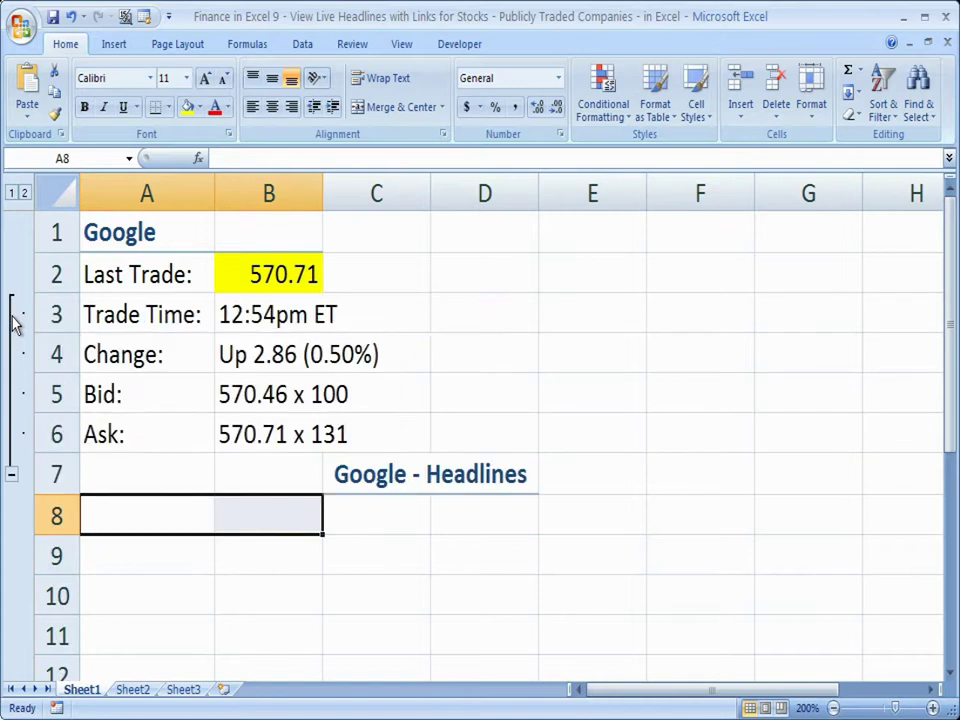
left_click(12, 478)
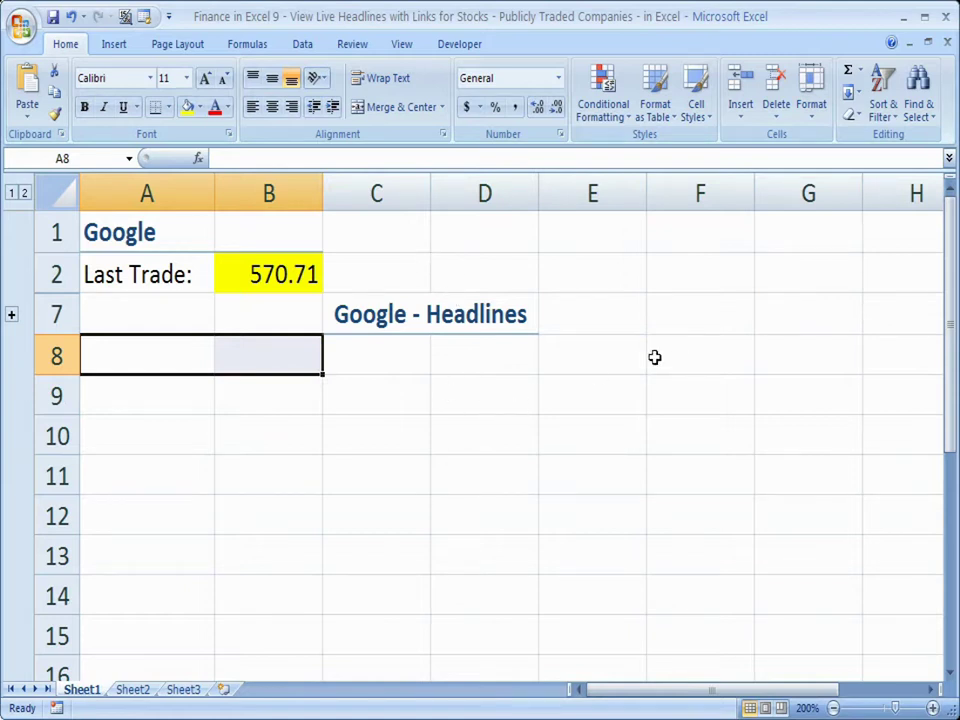
left_click(395, 367)
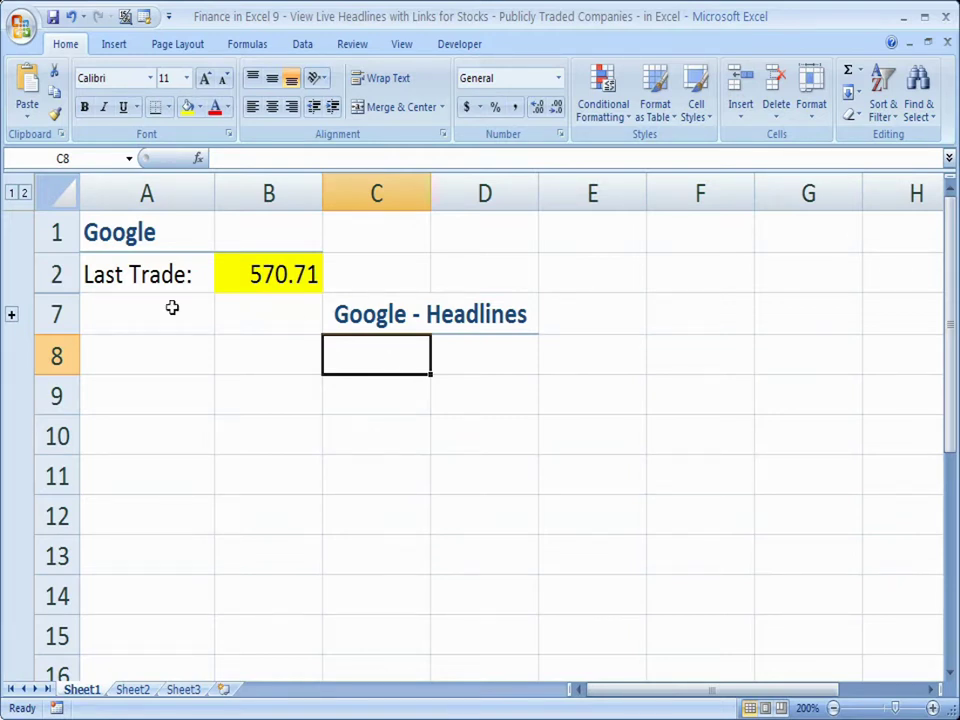
left_click(11, 314)
left_click_drag(118, 281, 237, 427)
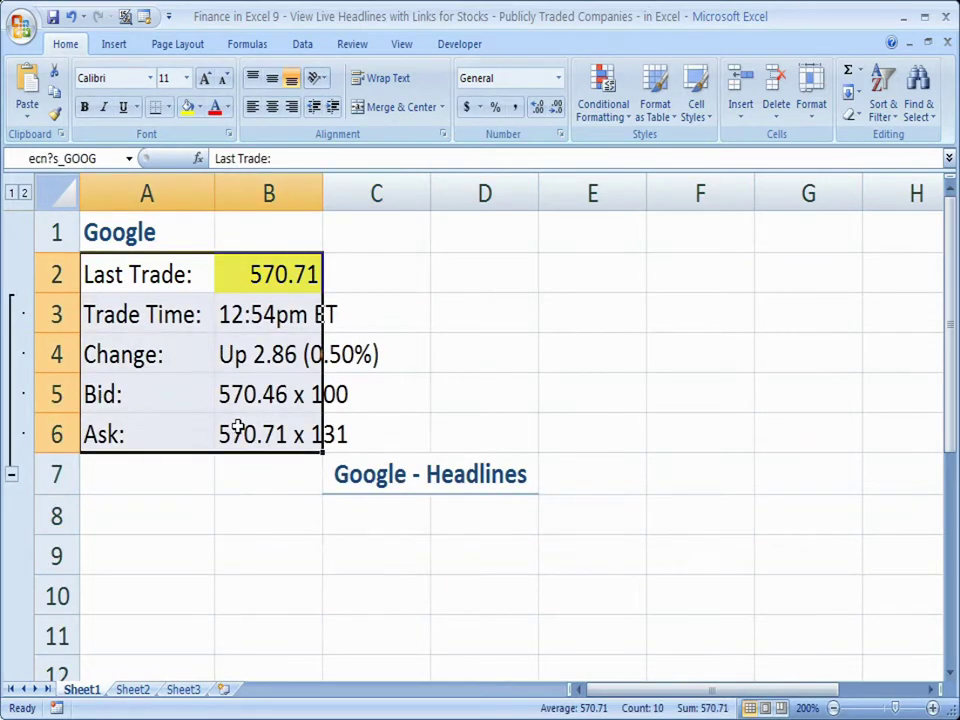
left_click(11, 474)
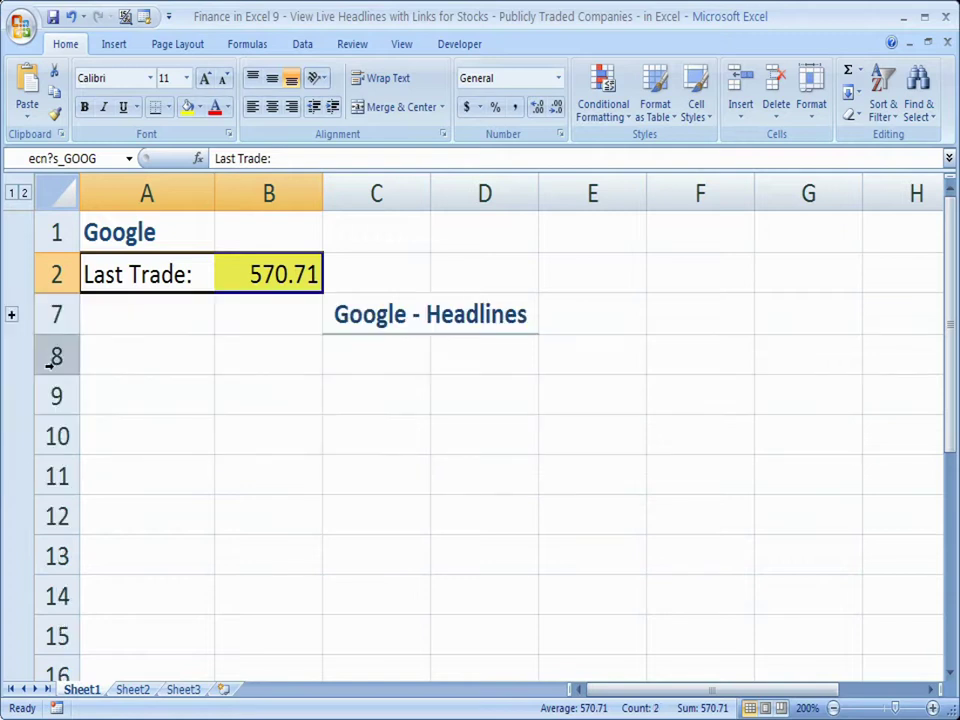
left_click(361, 360)
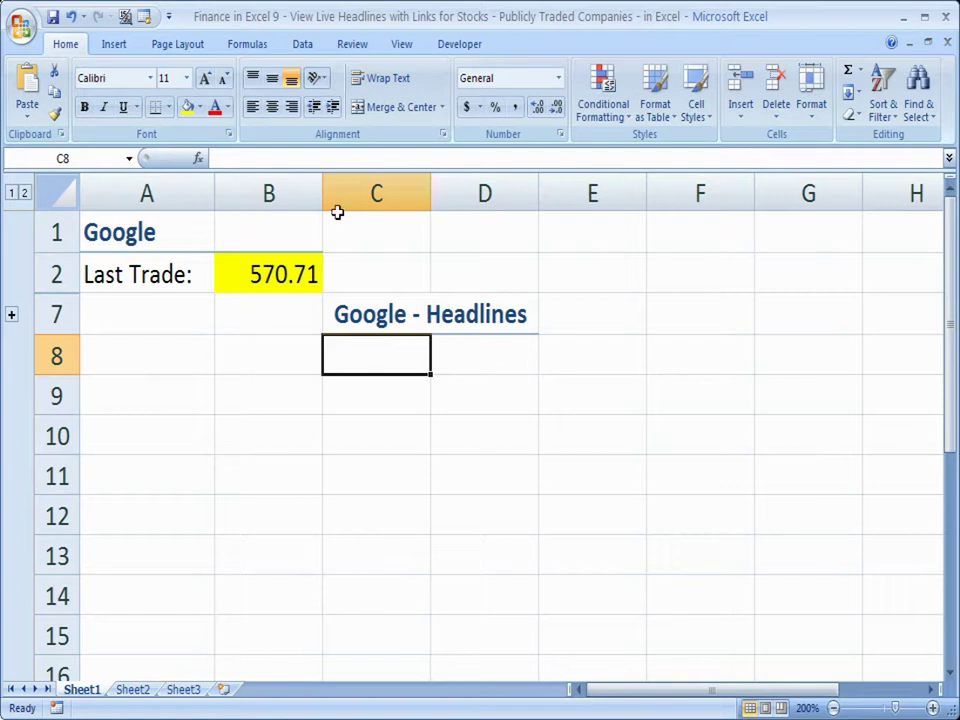
left_click(300, 44)
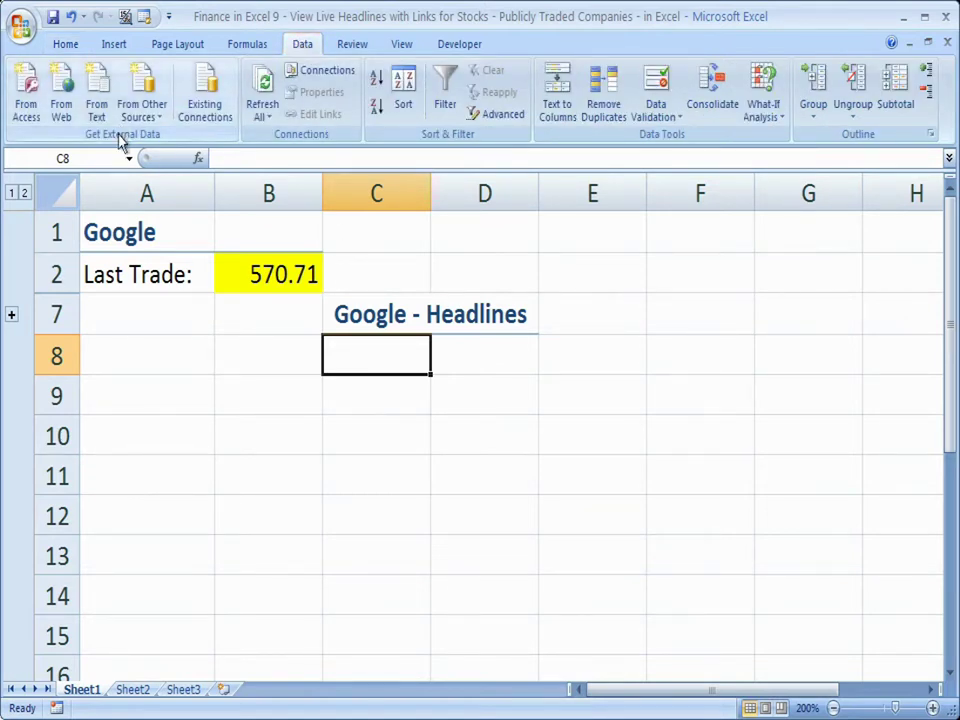
Step: Start a web query at finance.yahoo.com and load the GOOG quote page
left_click(62, 95)
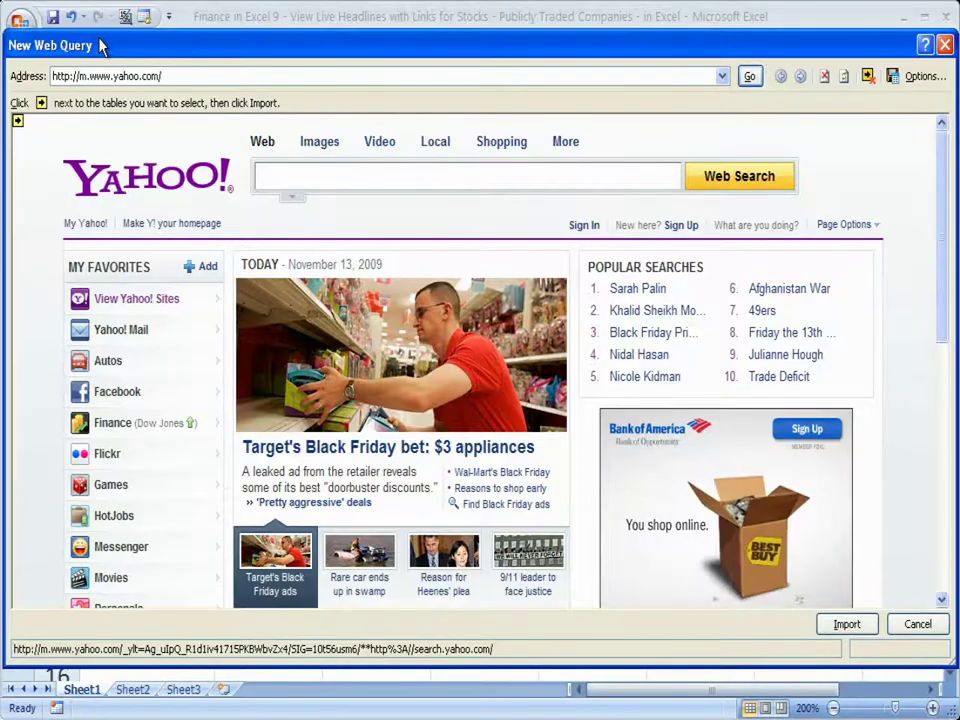
left_click(125, 76)
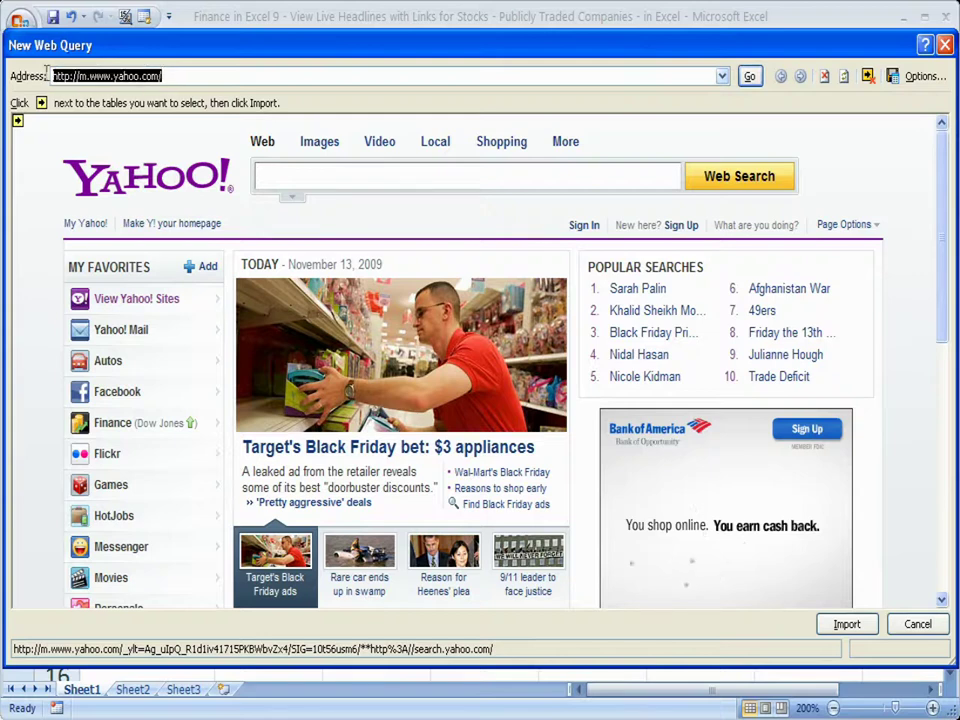
type("finance.yaho")
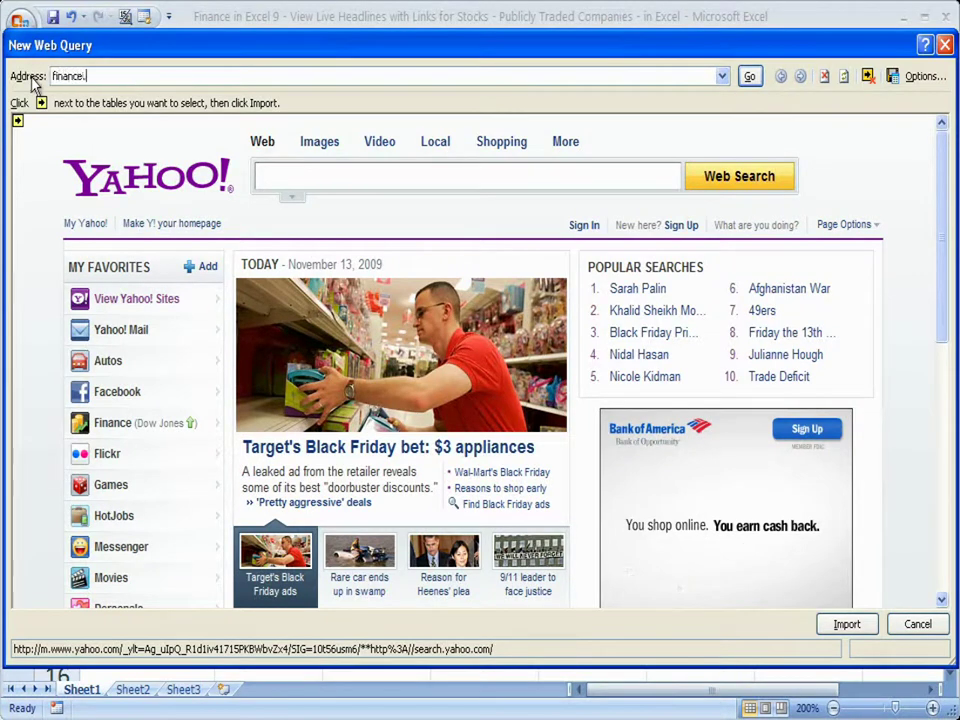
type("o.com/")
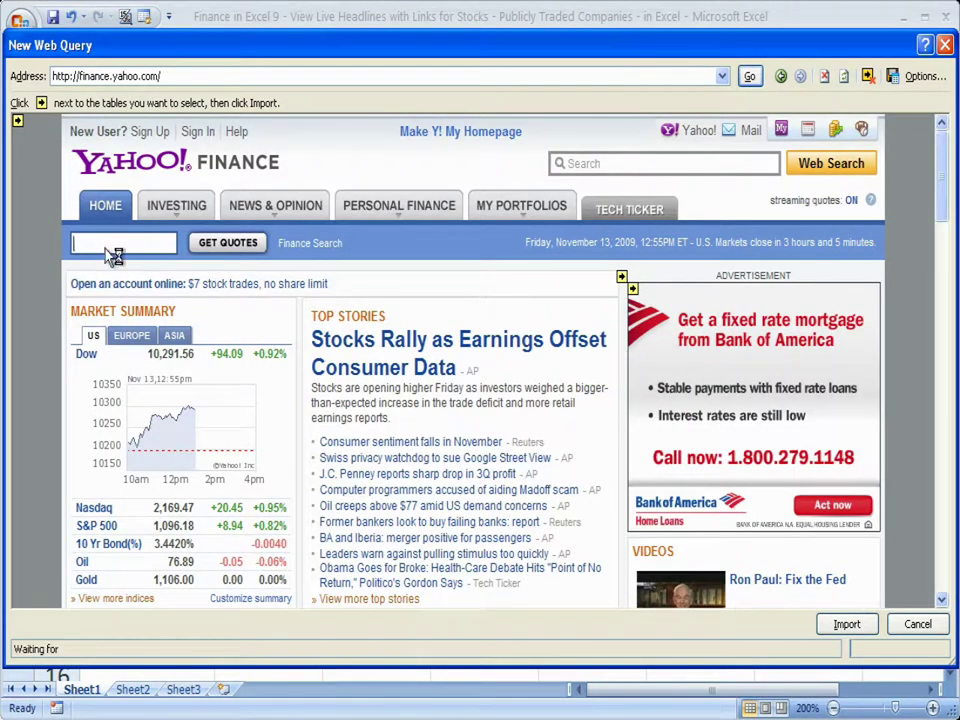
type("goog")
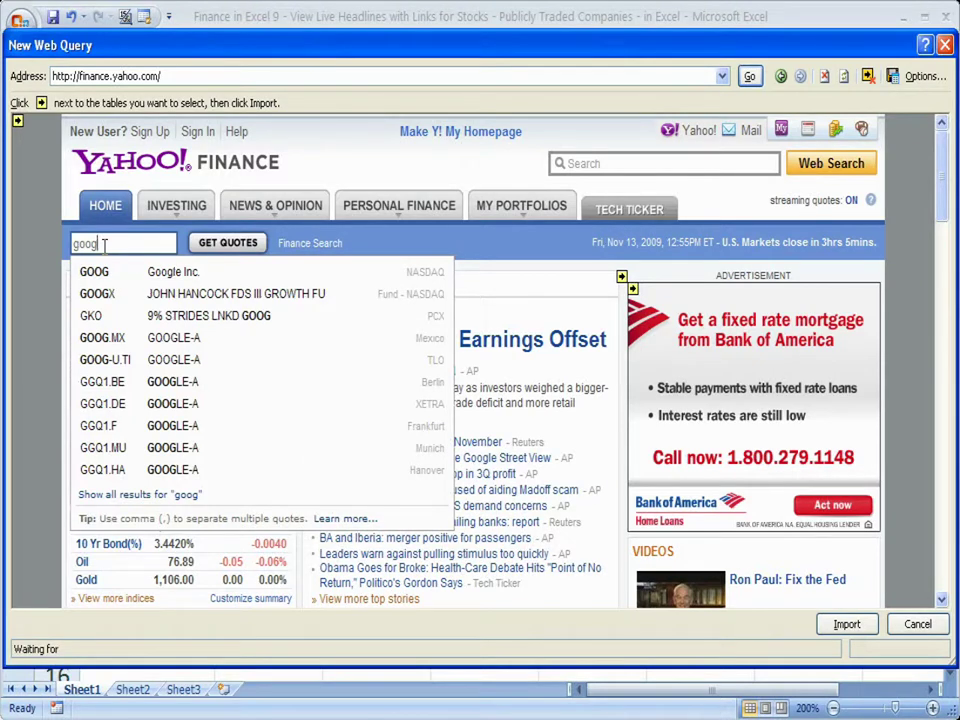
key("Return")
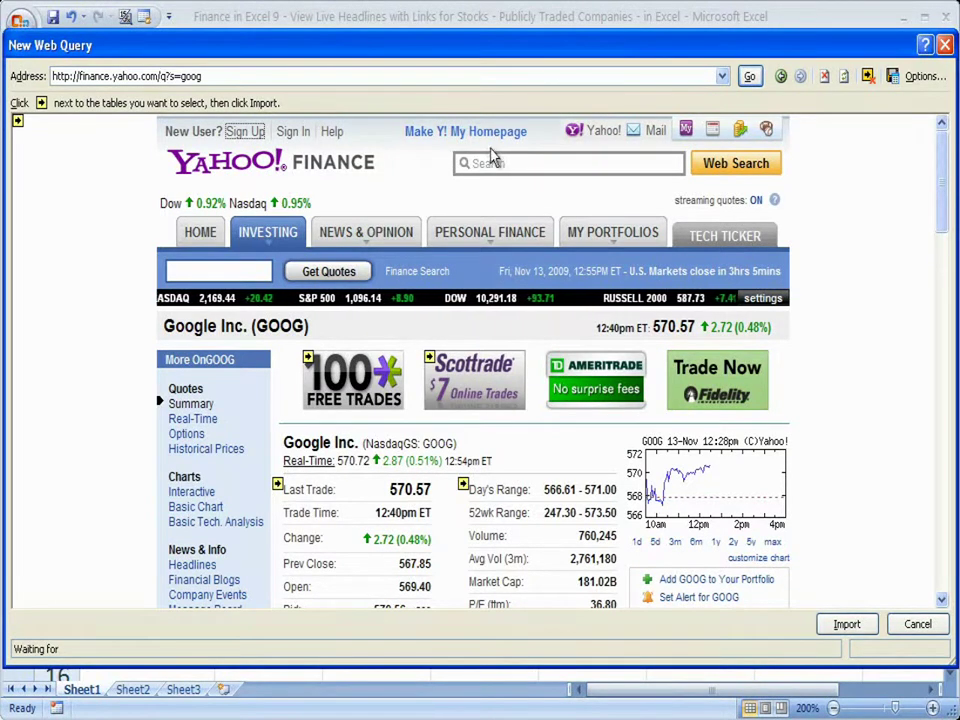
left_click_drag(940, 168, 940, 208)
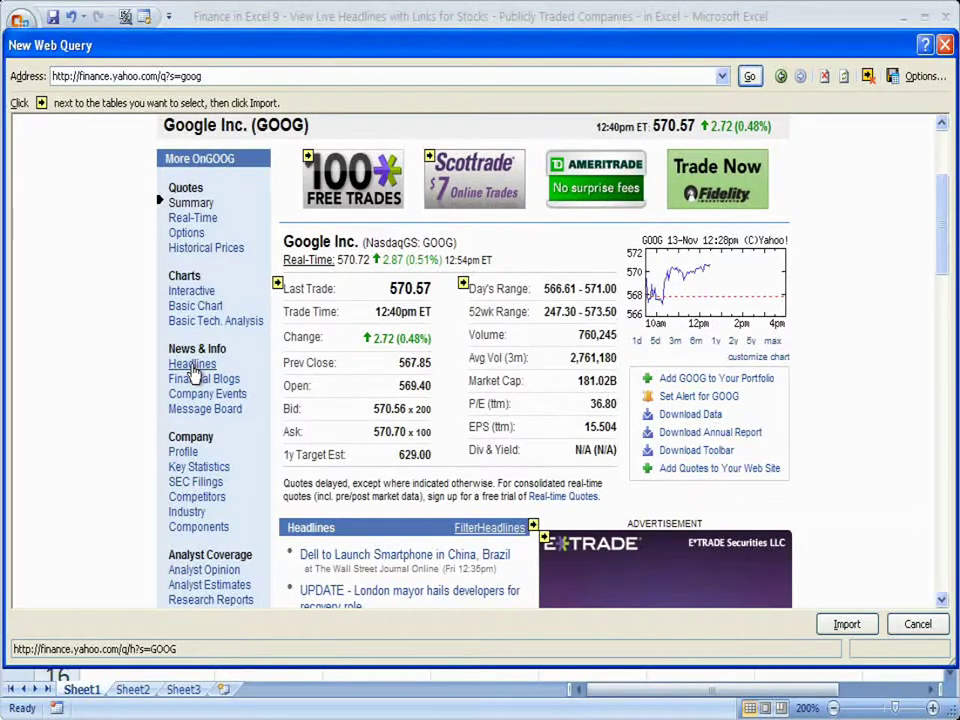
Step: Open the GOOG headlines page and mark its Headlines table for import
left_click(194, 368)
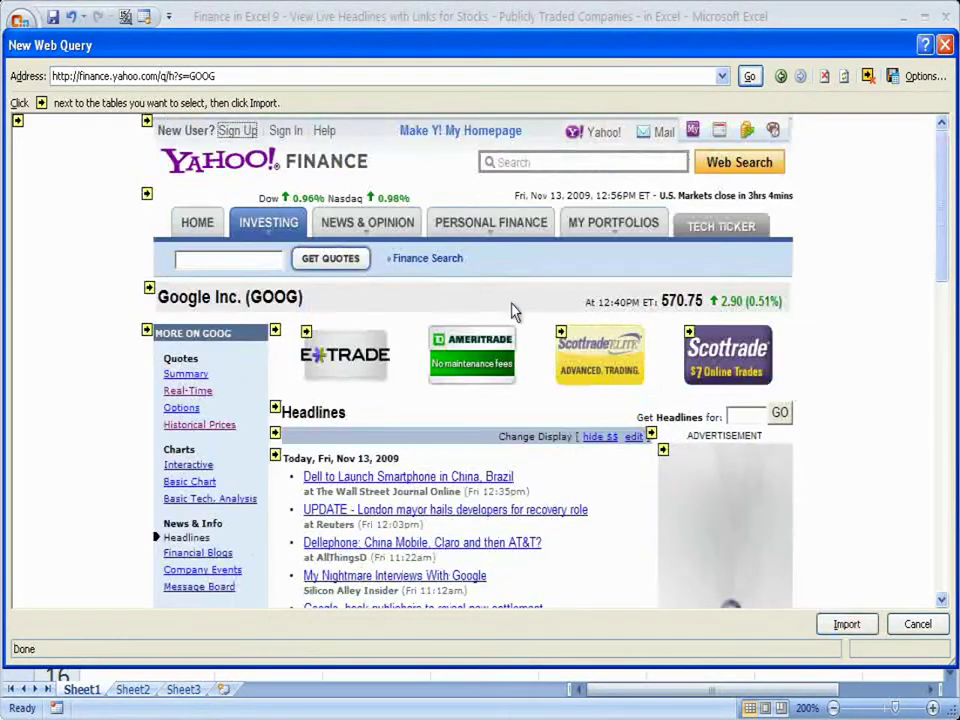
left_click_drag(943, 171, 943, 239)
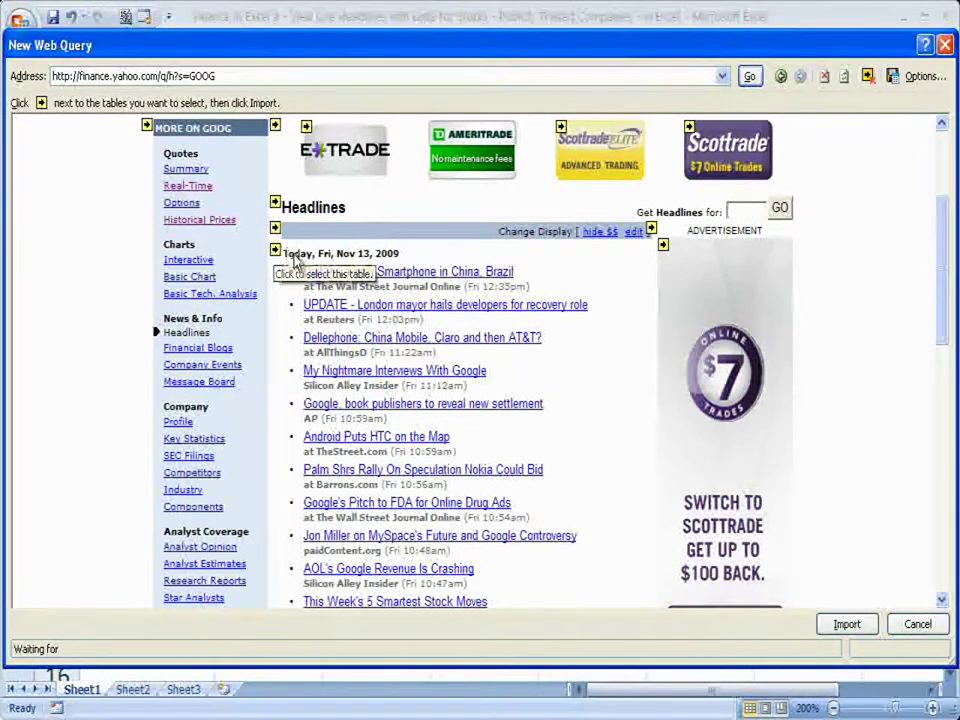
left_click(276, 252)
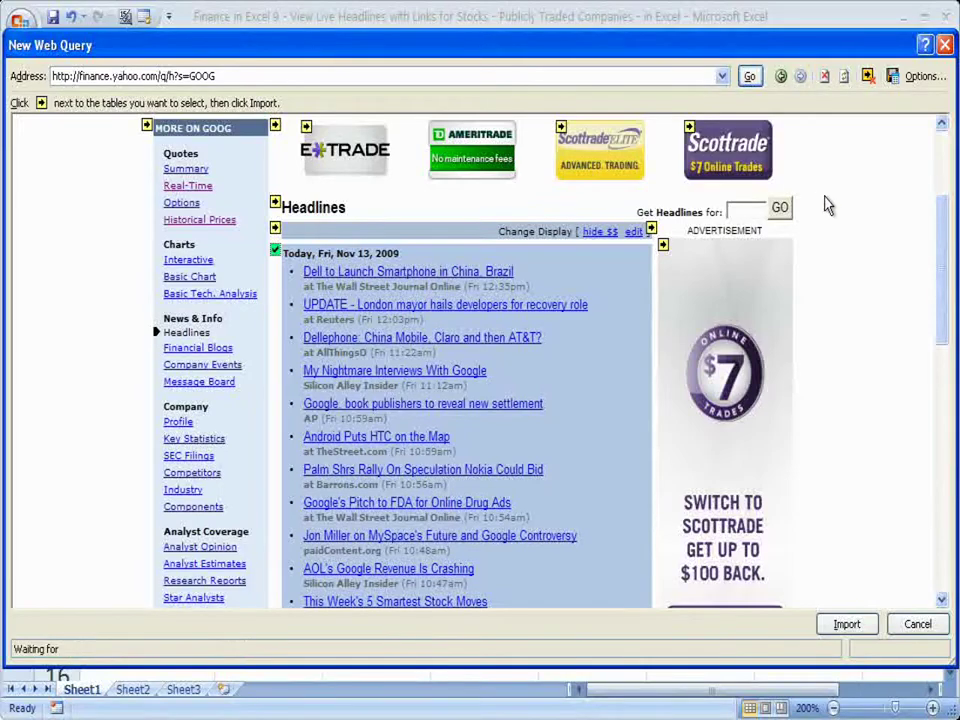
mouse_move(943, 227)
left_mouse_down()
mouse_move(943, 375)
mouse_move(940, 215)
left_mouse_up()
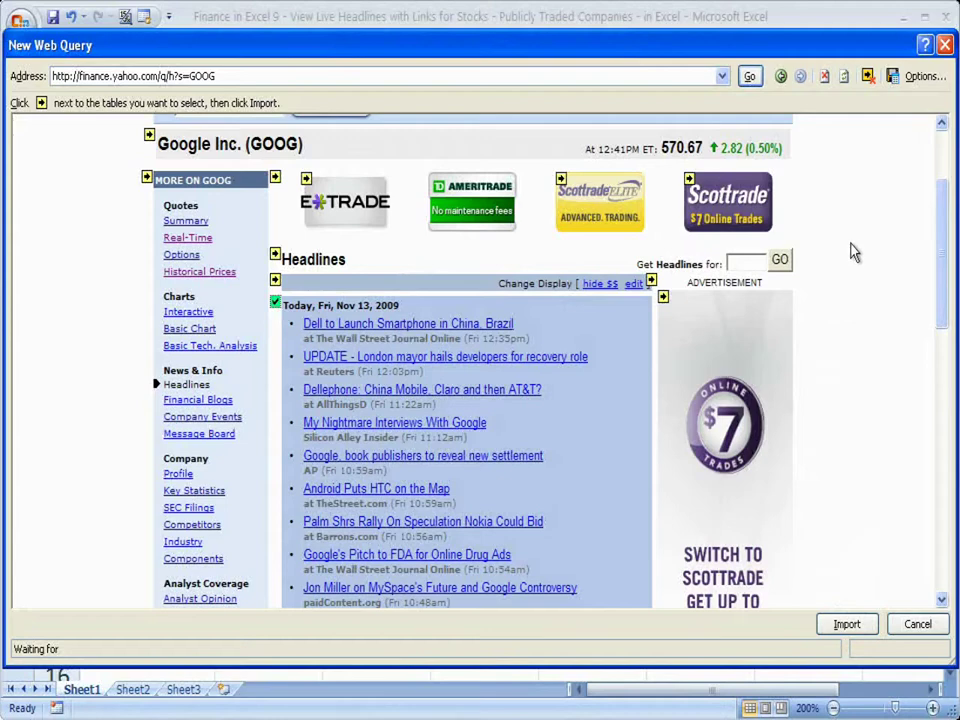
Step: Set the web query's import options to Full HTML formatting and start the import
left_click(918, 80)
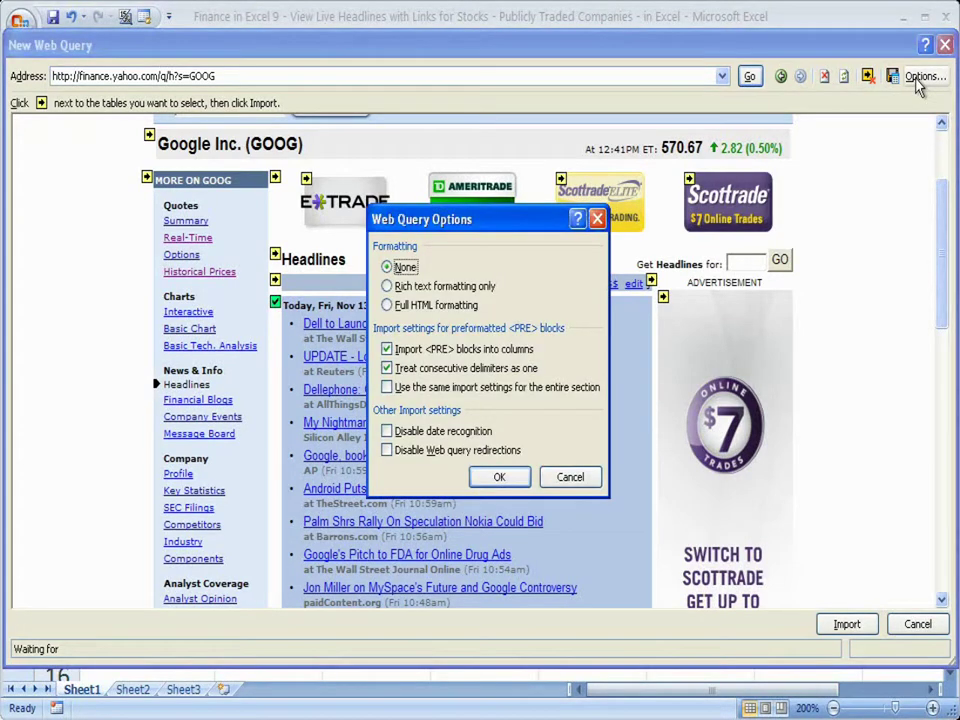
left_click_drag(521, 226, 820, 145)
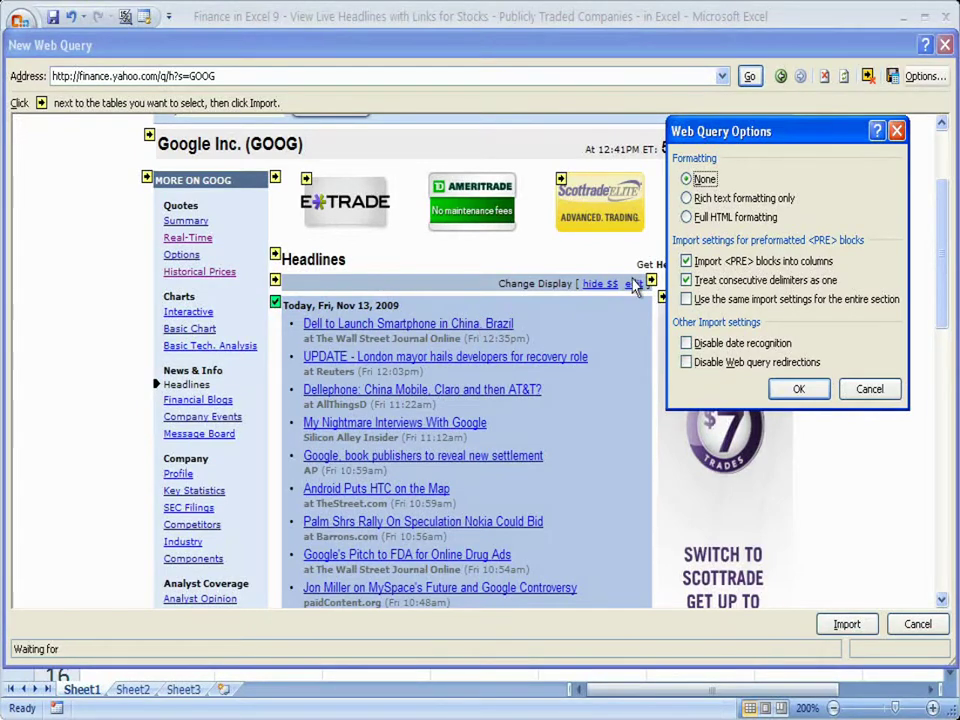
left_click(687, 218)
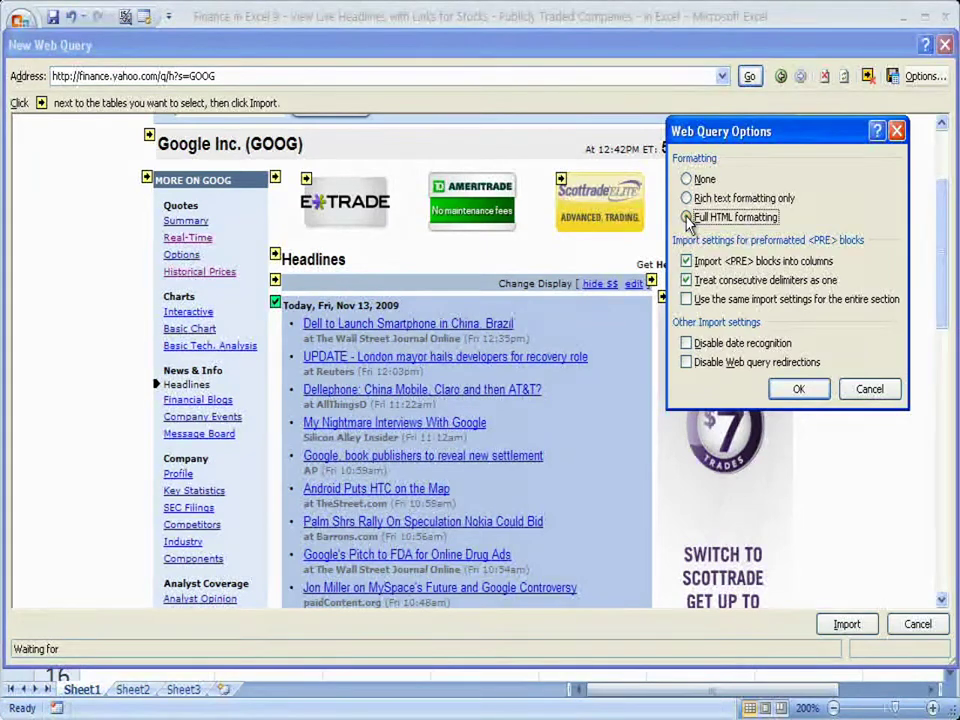
left_click(688, 218)
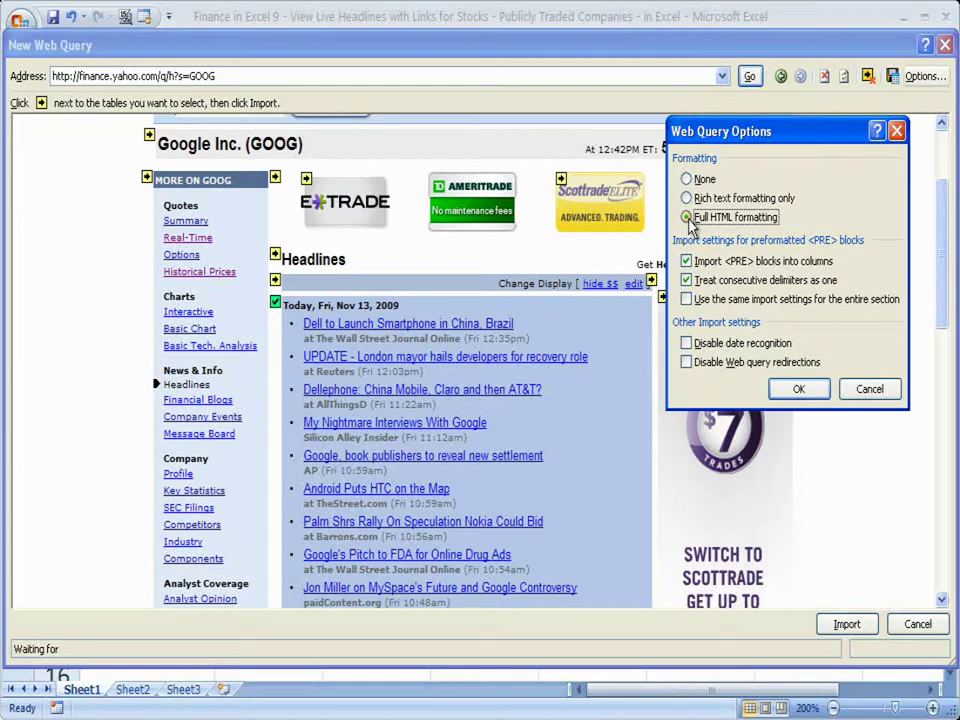
left_click(799, 390)
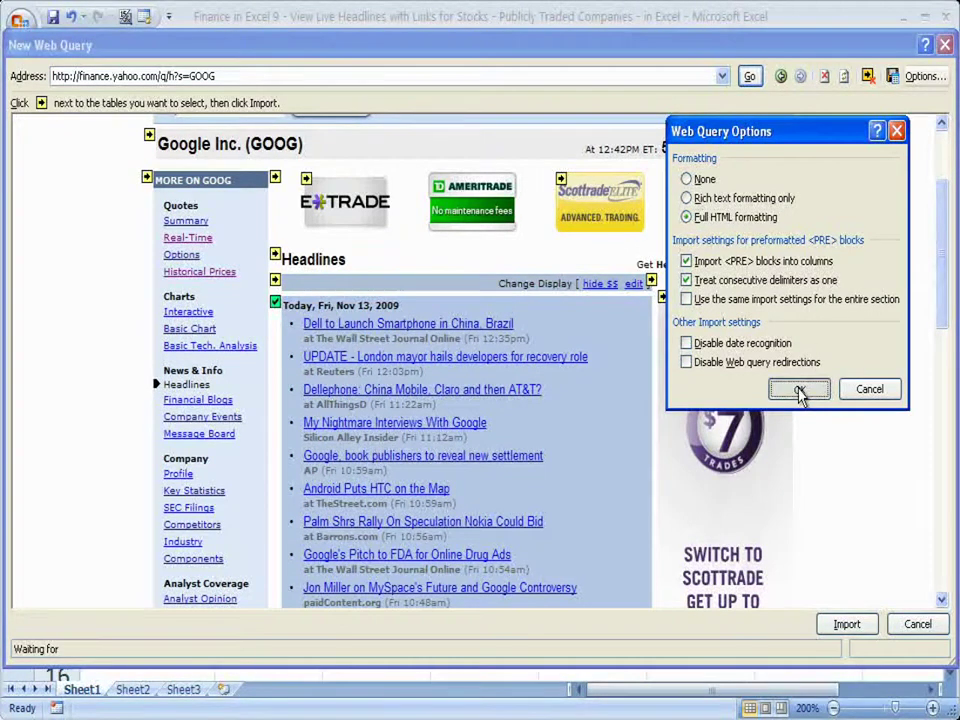
left_click(845, 623)
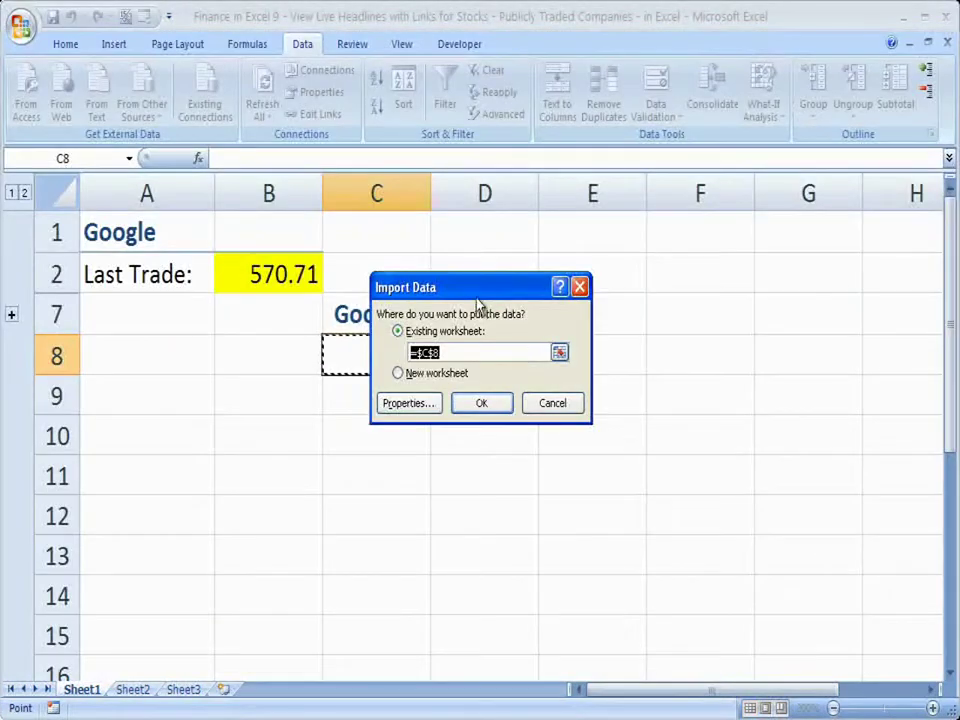
Step: Keep the import destination at =$C$8 on the existing worksheet and open its Properties
left_click_drag(472, 287, 636, 258)
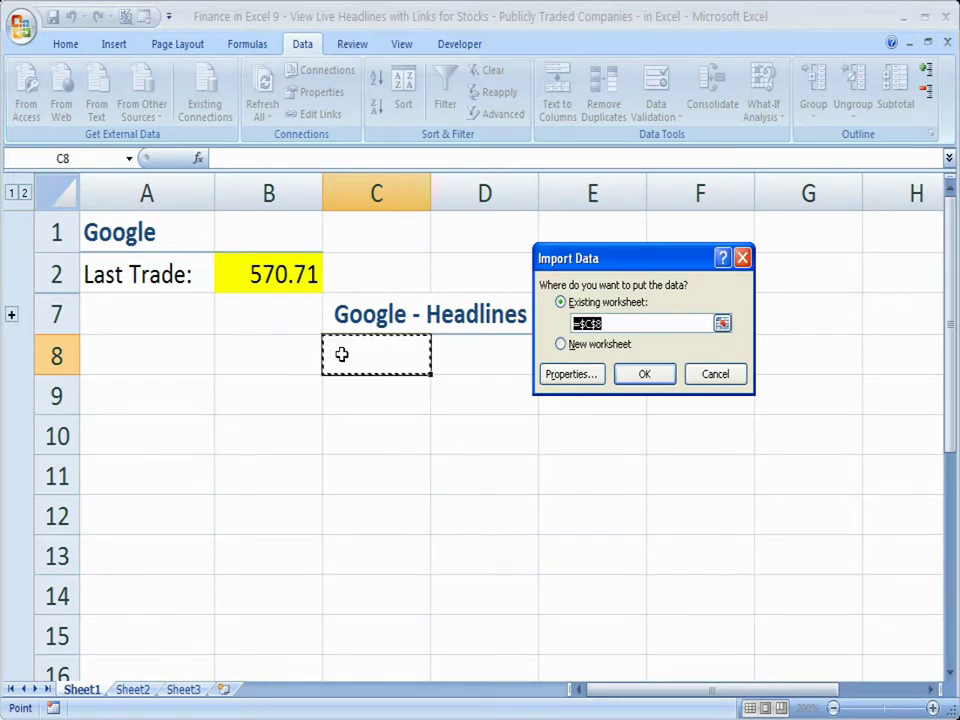
left_click(561, 378)
left_click_drag(606, 93, 580, 95)
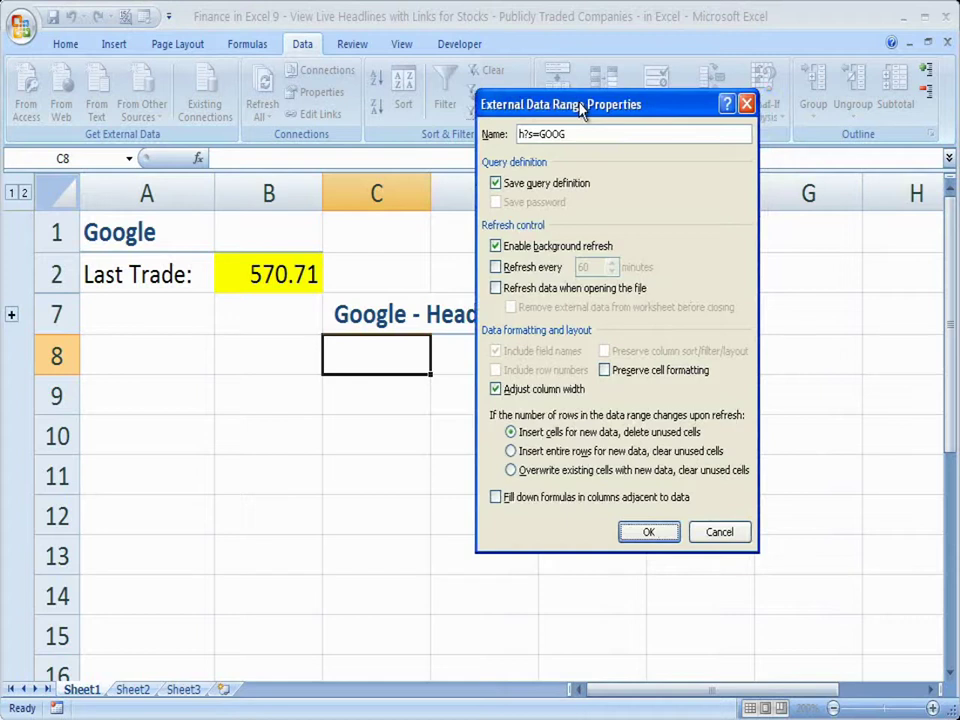
Step: Make the headlines refresh every 1 minute and whenever the file is opened
left_click(496, 267)
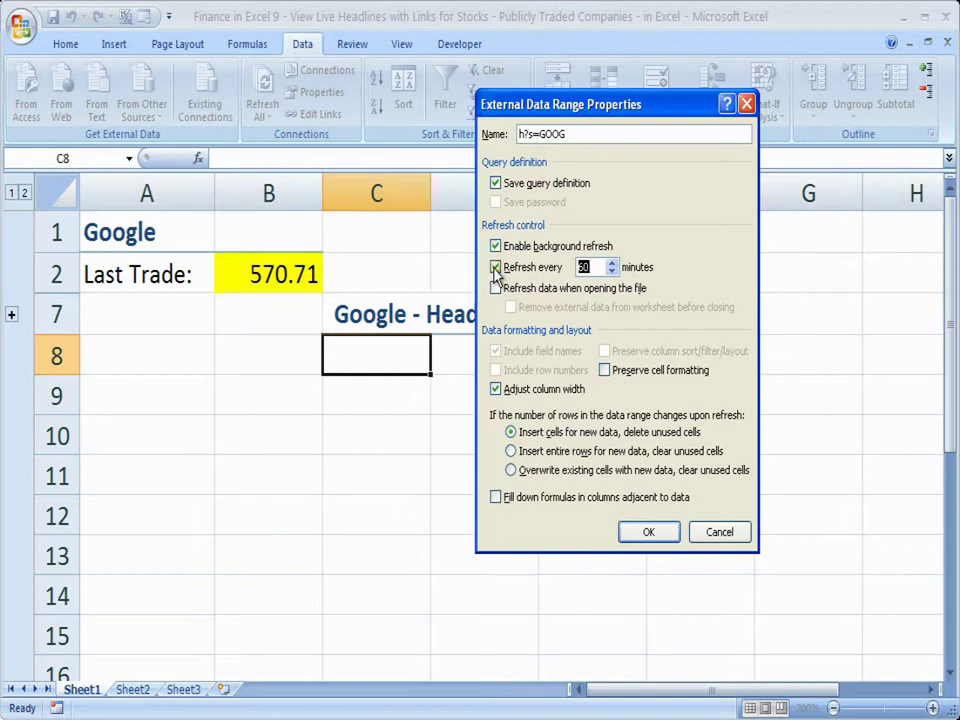
type("1")
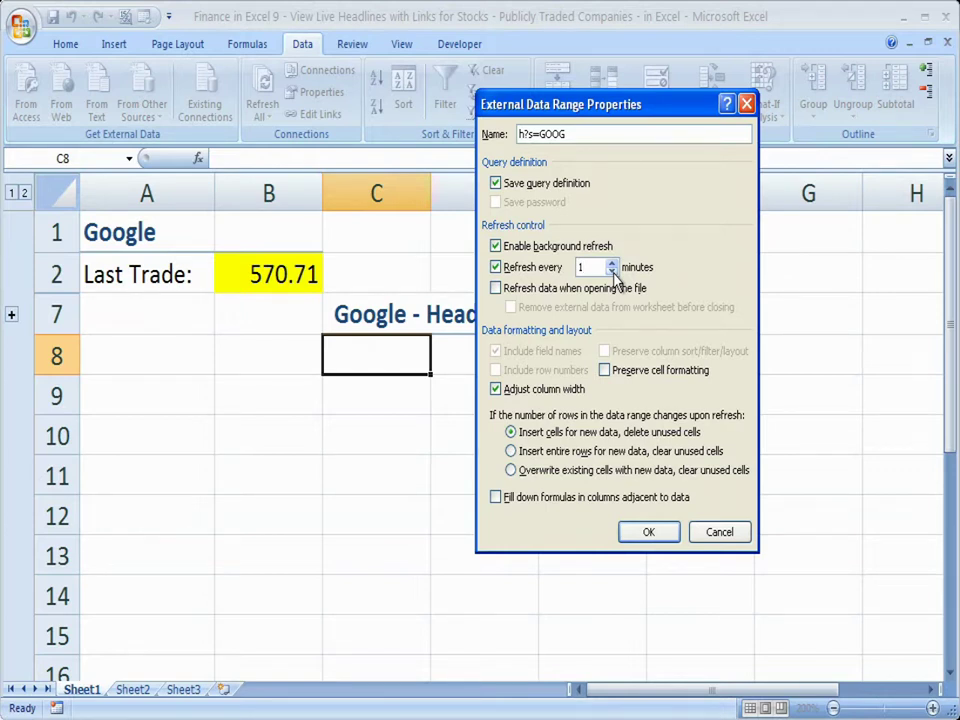
left_click(495, 290)
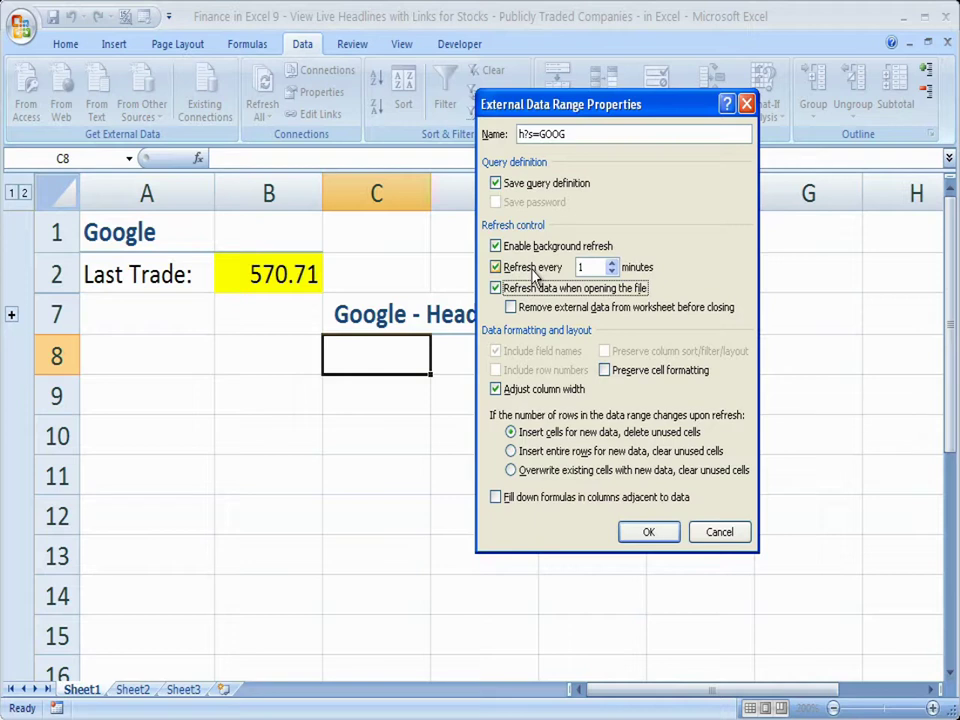
left_click(589, 267)
type("0")
key("BackSpace")
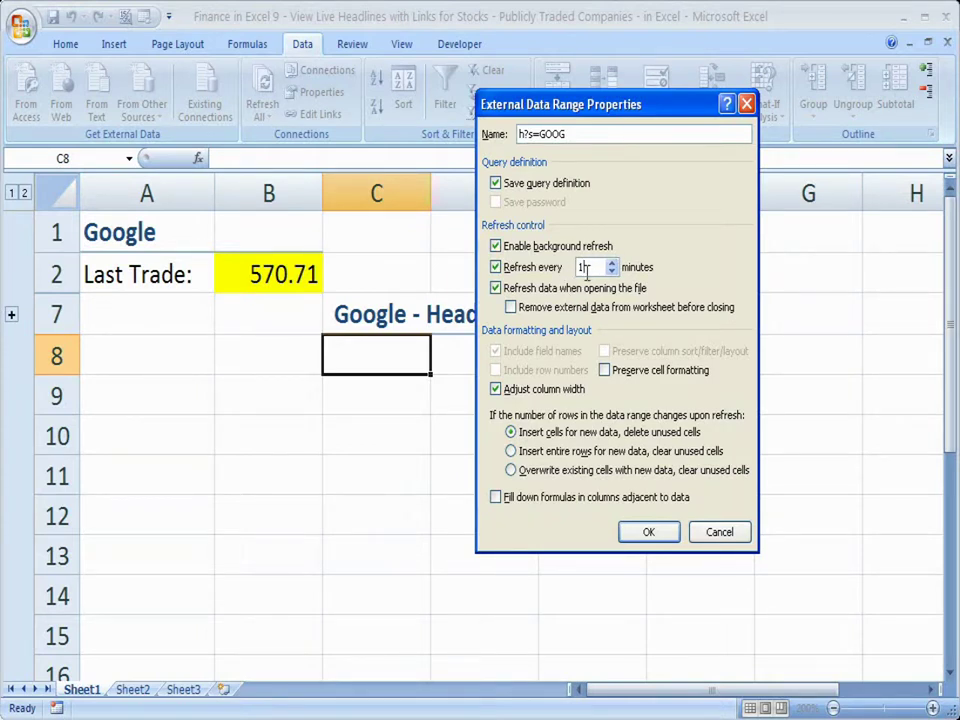
left_click(641, 531)
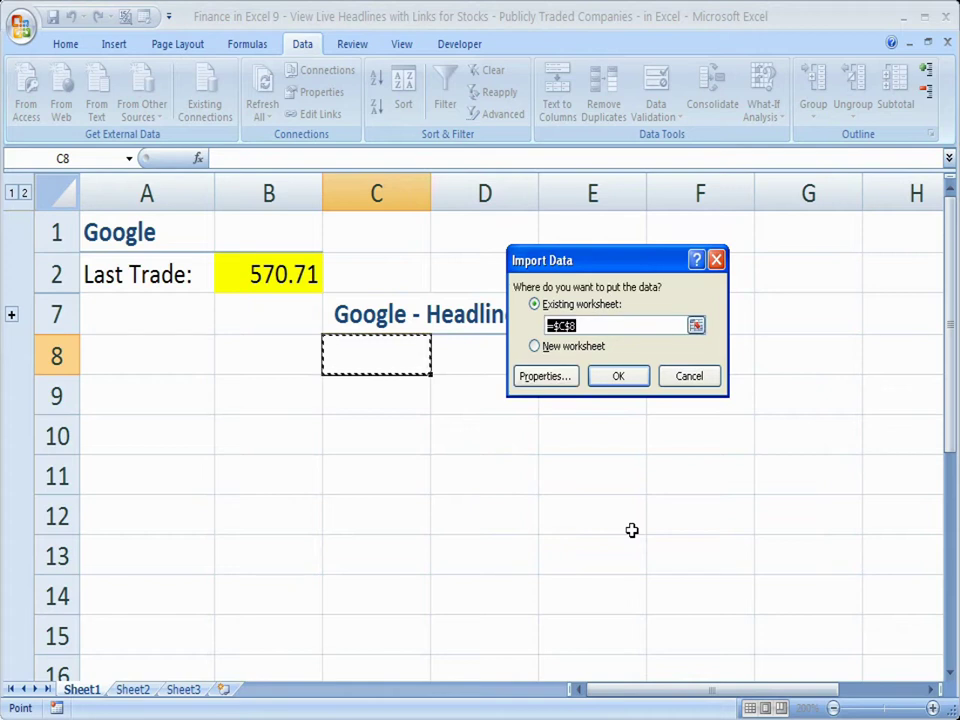
Step: Import the Yahoo headlines into the existing worksheet starting at cell C8
left_click(617, 378)
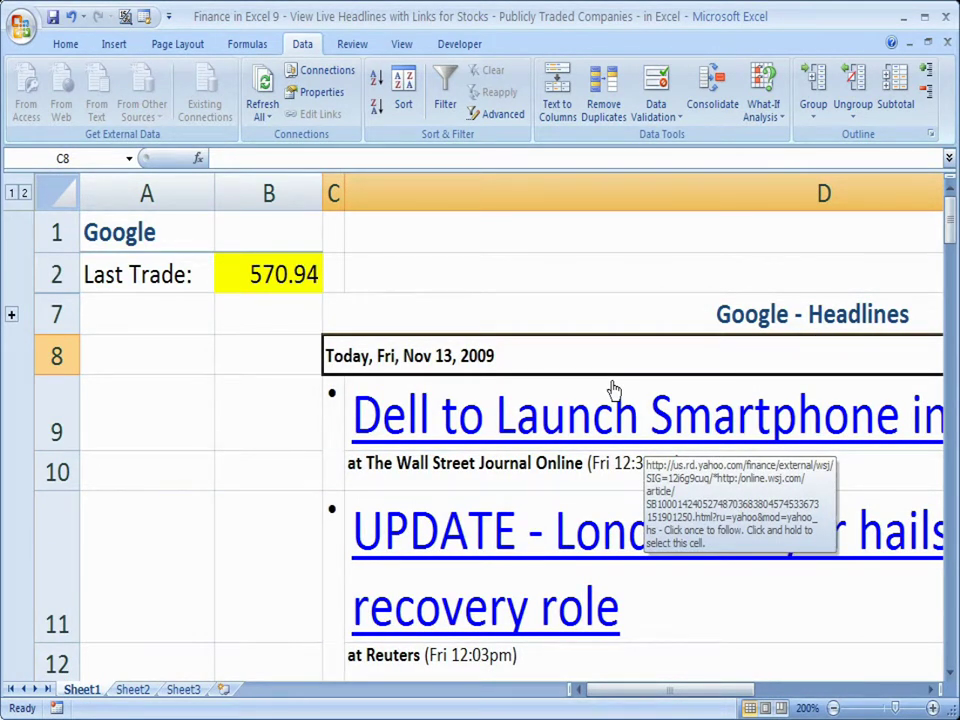
key("alt+v")
key("z")
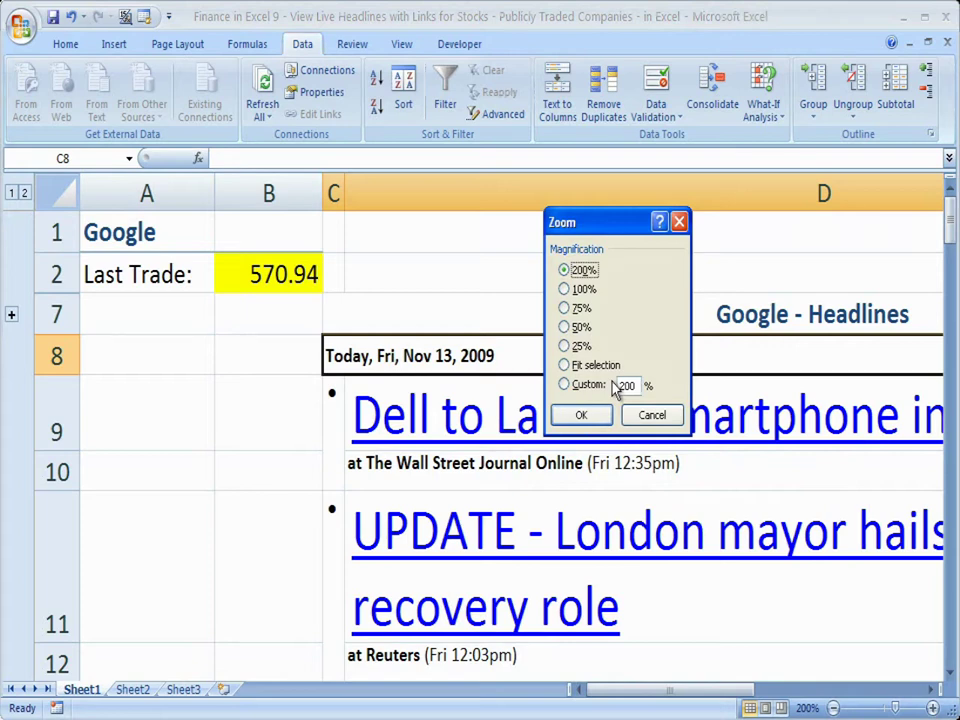
Step: Set the zoom to 100% and check the first headline's source line and date cell
key("Escape")
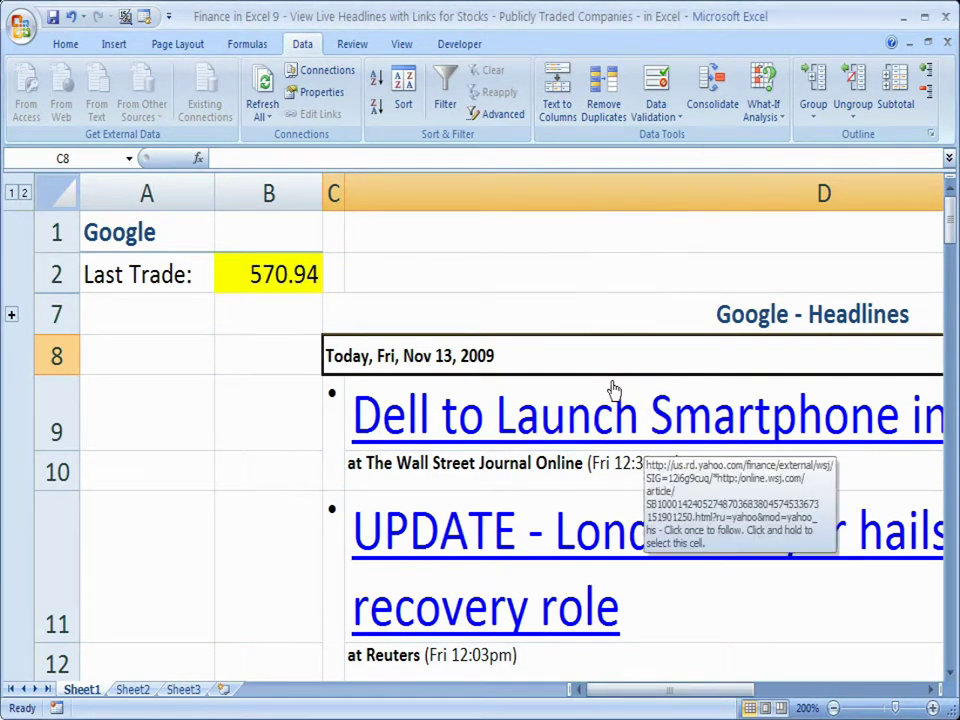
key("alt+v")
key("z")
key("Down")
key("Return")
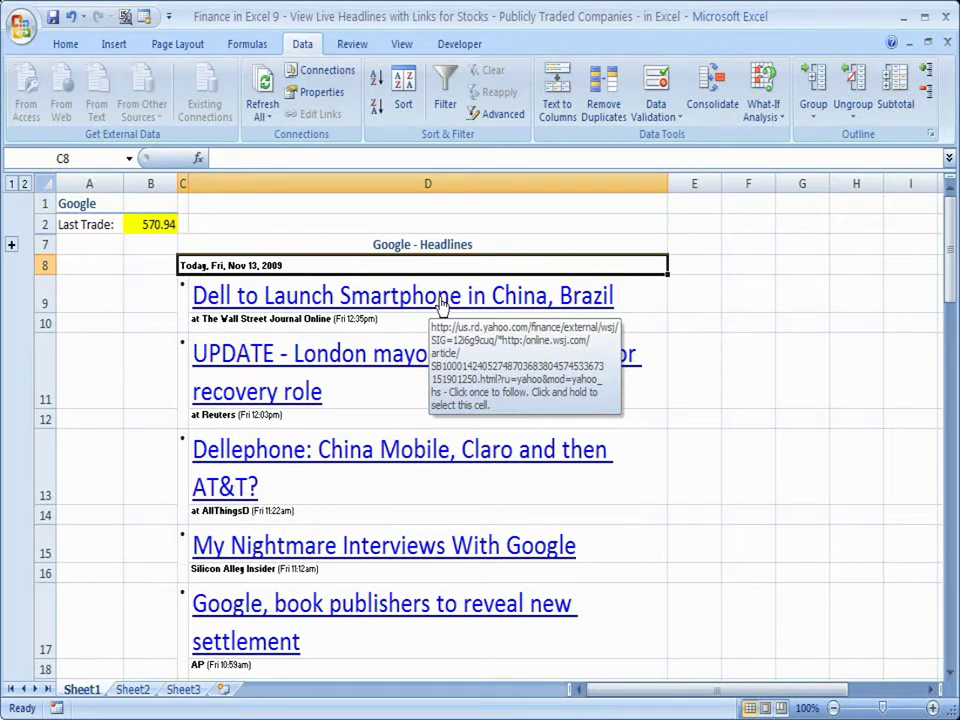
left_click(315, 319)
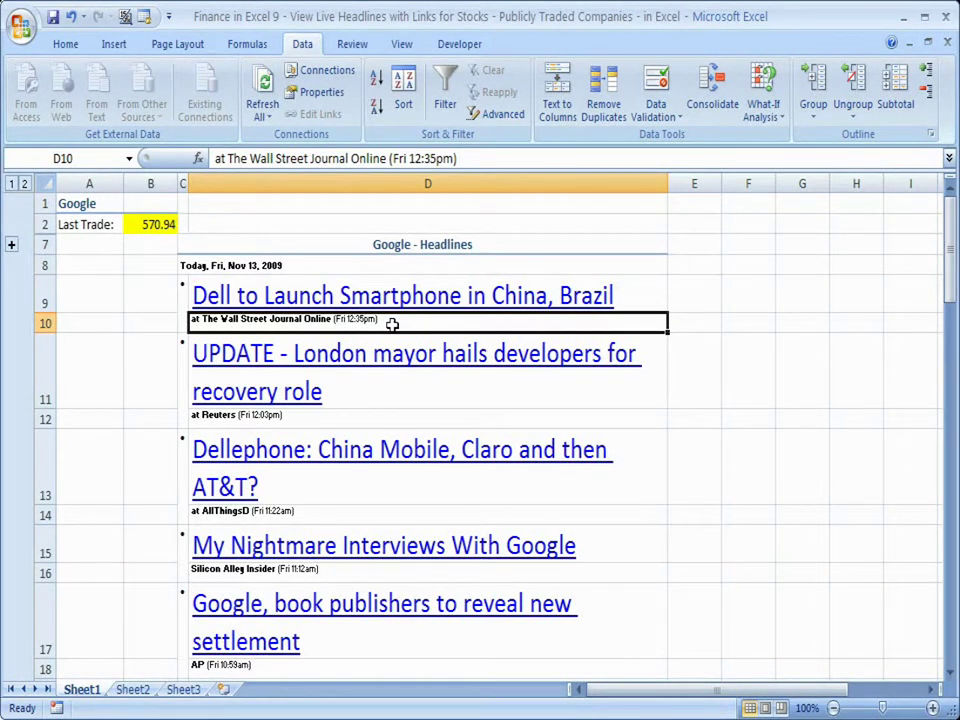
left_click(307, 264)
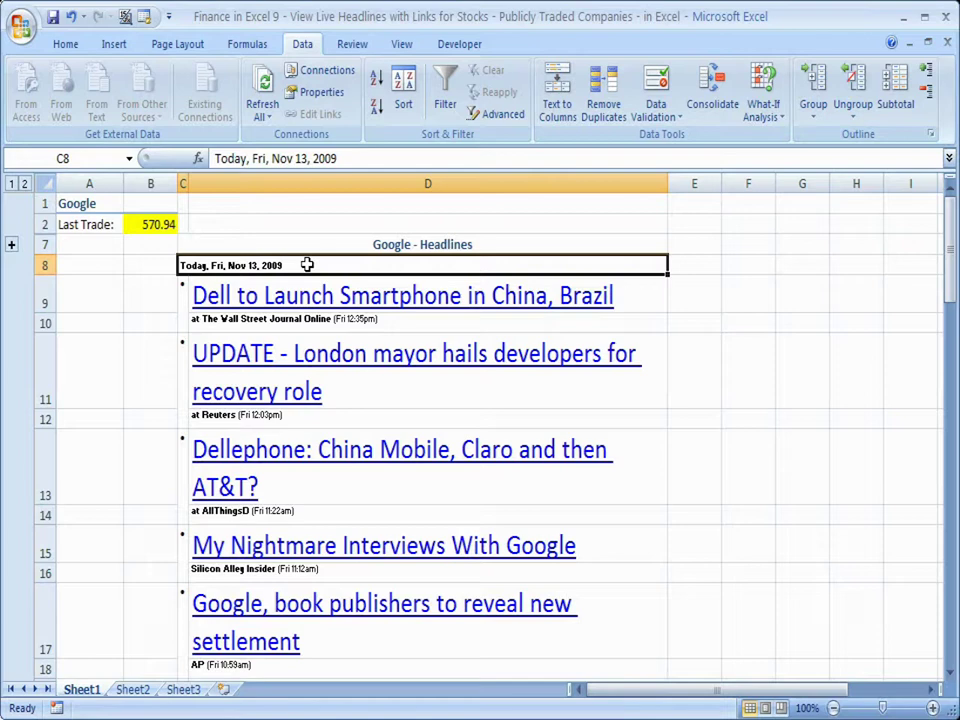
left_click_drag(307, 264, 298, 524)
right_click(272, 256)
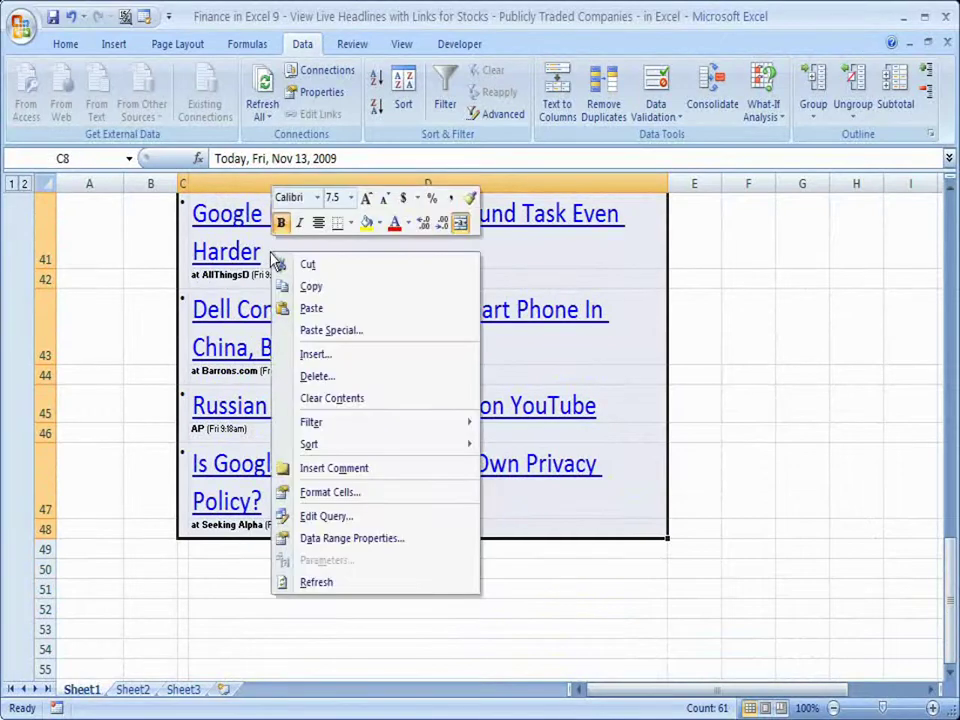
left_click(358, 546)
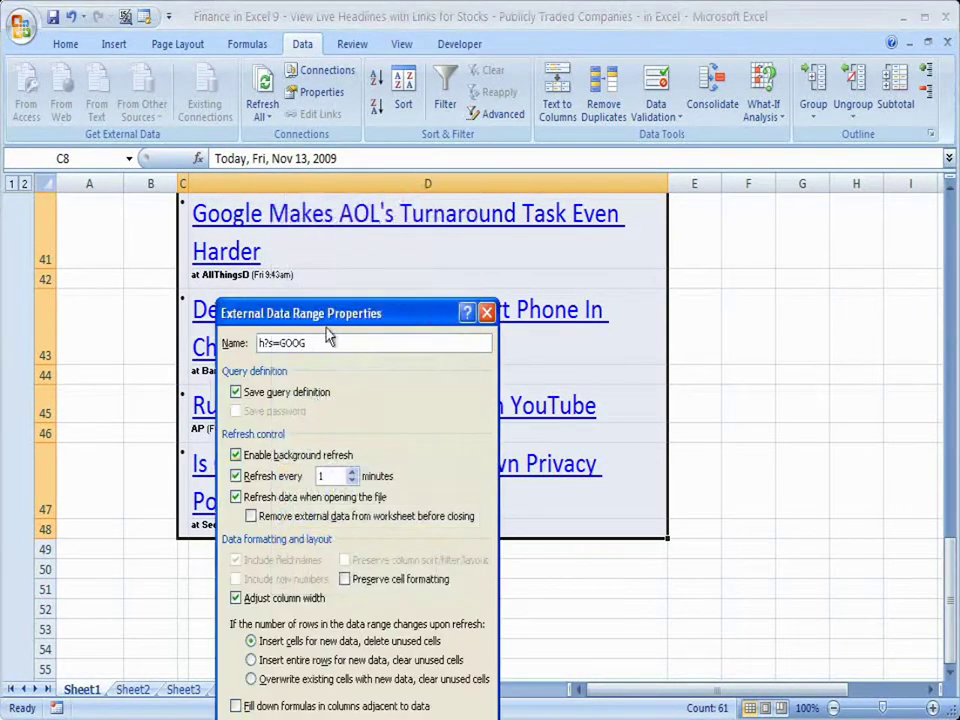
left_click_drag(339, 317, 540, 122)
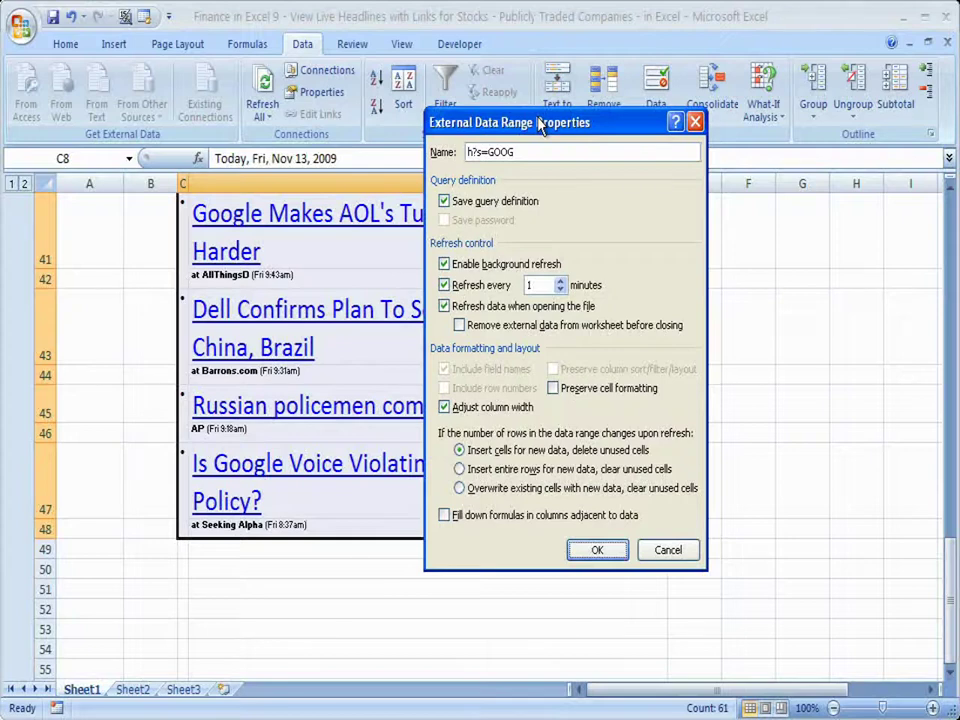
left_click(444, 306)
left_click(670, 551)
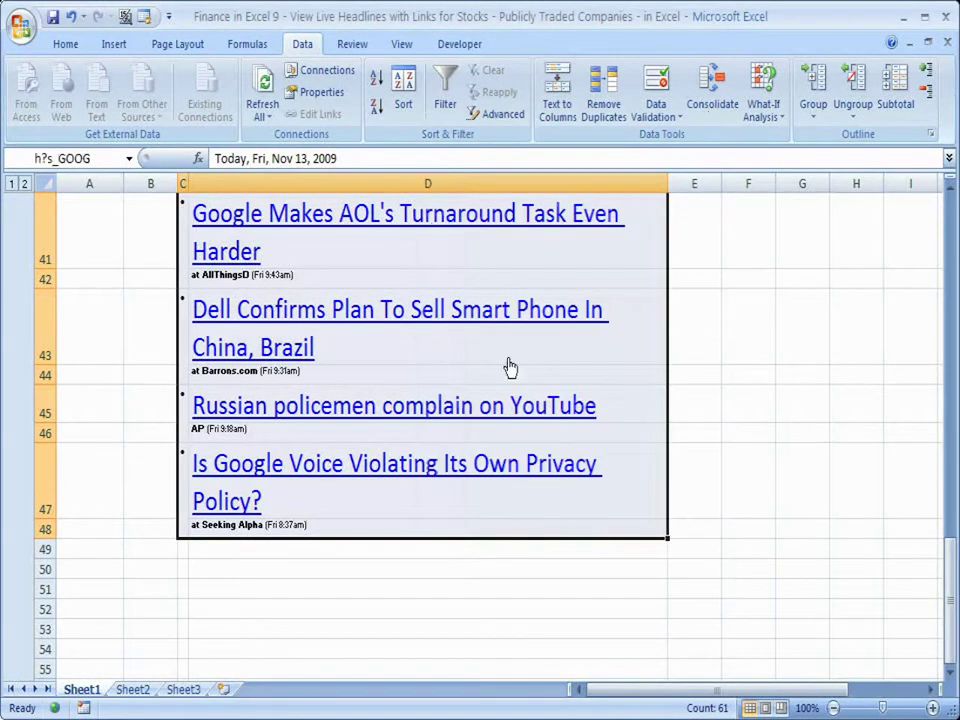
right_click(441, 244)
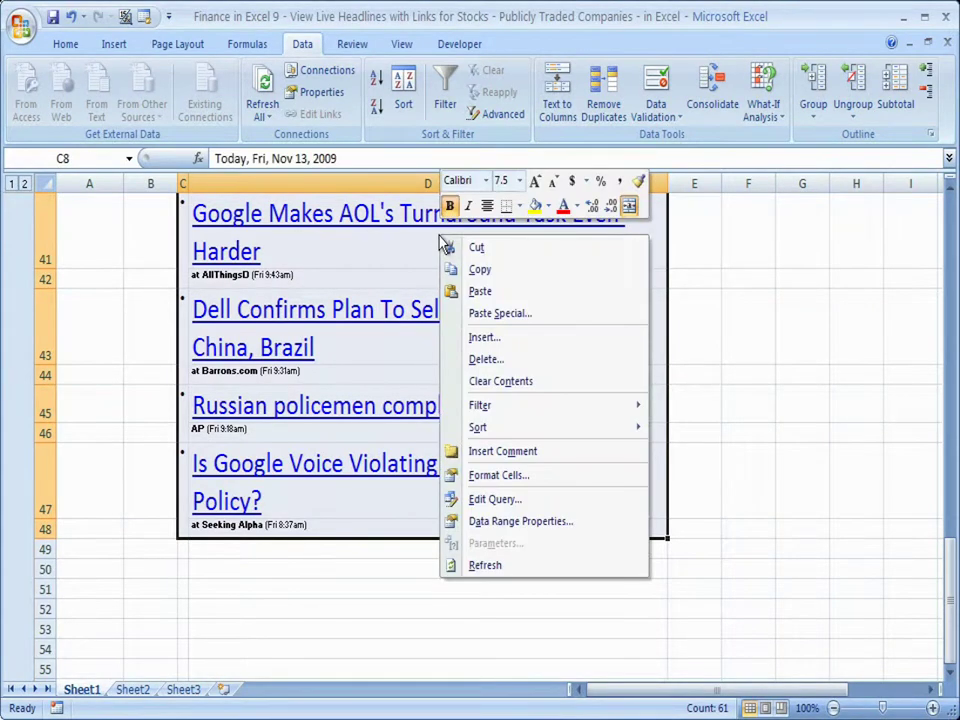
Step: Uncheck Save query definition in the headlines' Data Range Properties and accept the warning
left_click(540, 522)
left_click_drag(459, 296, 436, 152)
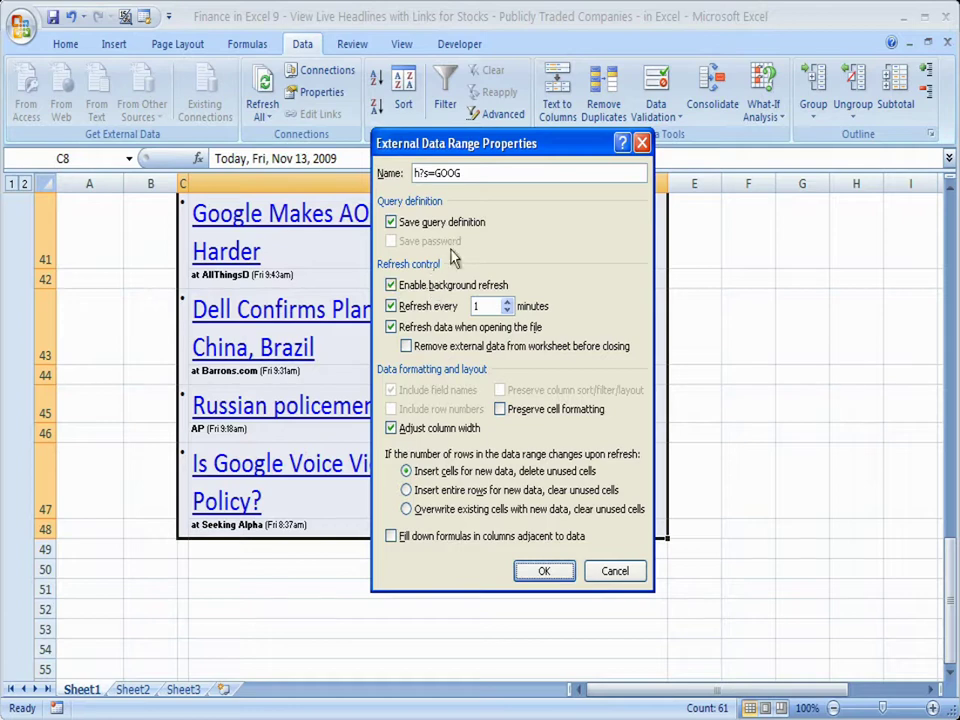
left_click(391, 223)
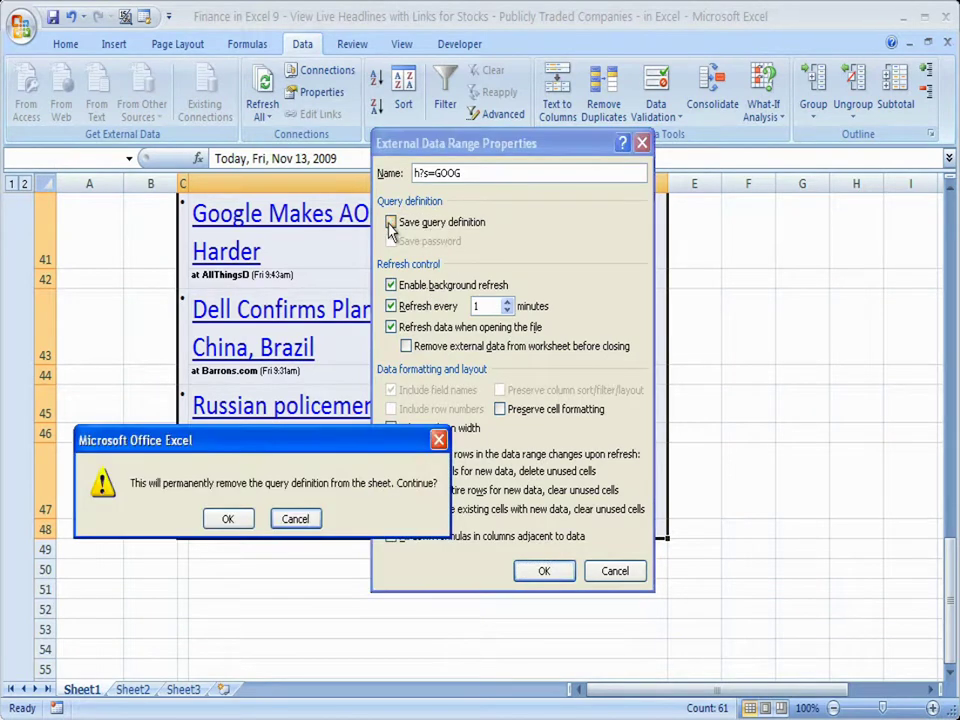
left_click(230, 520)
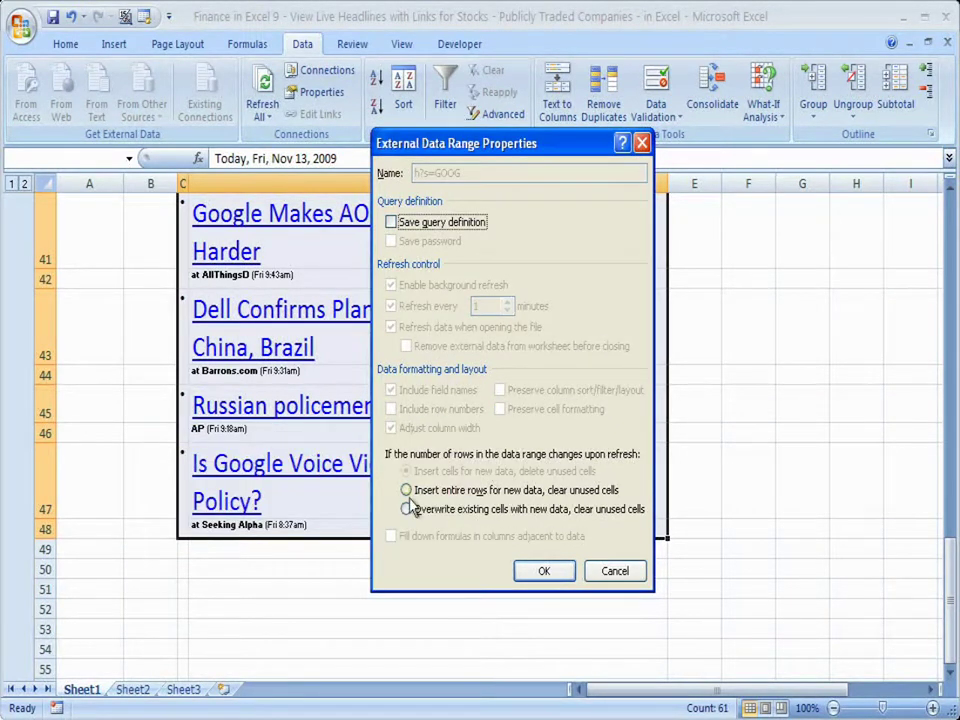
left_click(540, 571)
left_click_drag(950, 549, 949, 210)
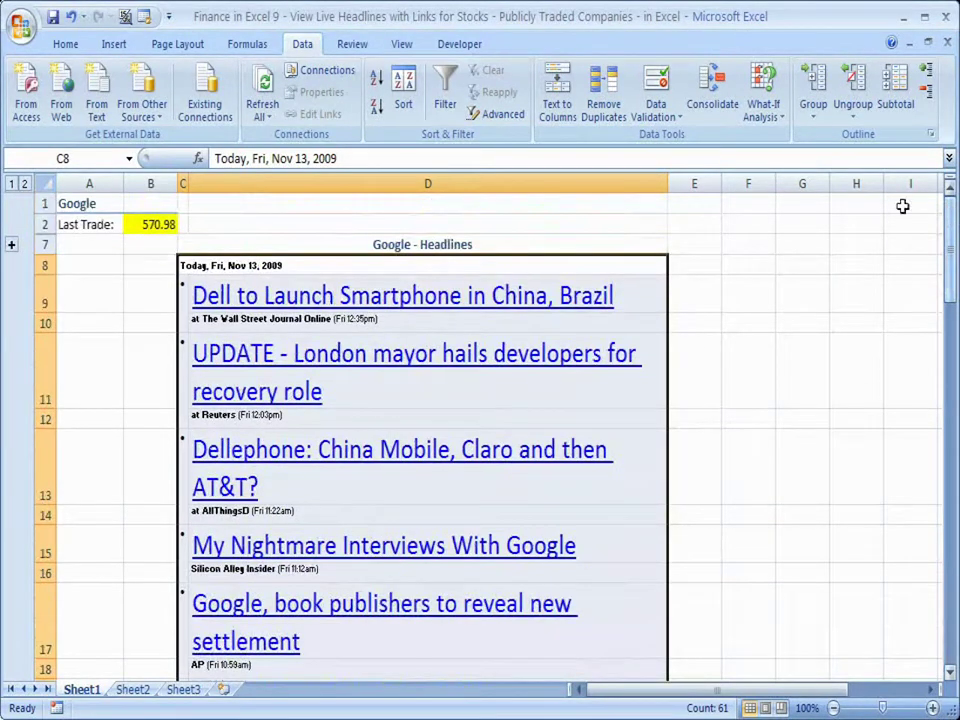
Step: Change the headlines' font size to 11 and select the Google - Headlines title cell
left_click(66, 45)
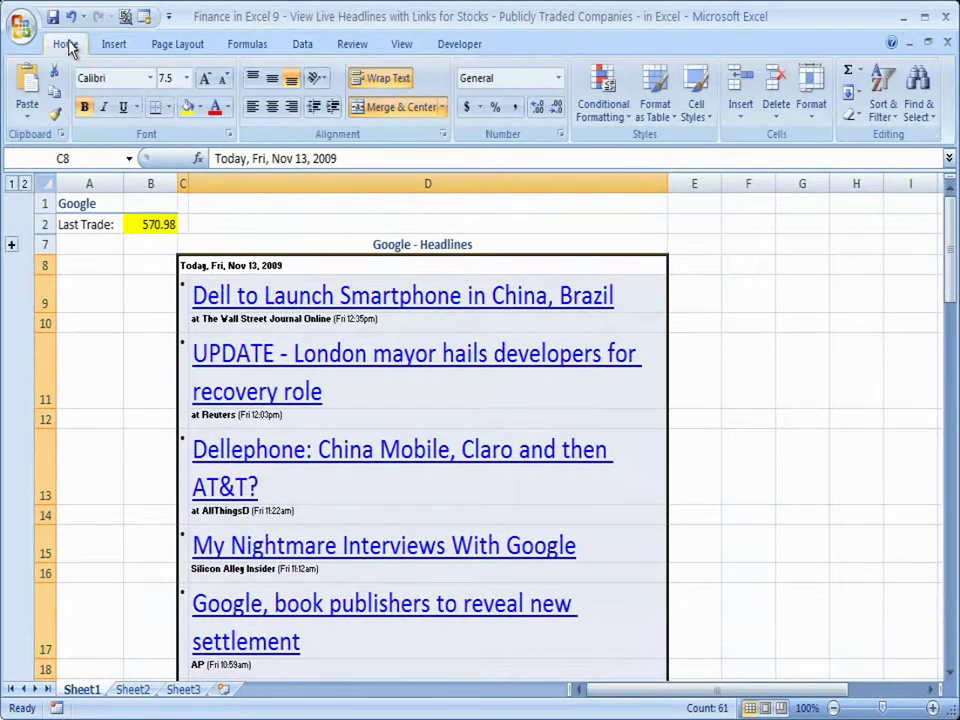
left_click(187, 79)
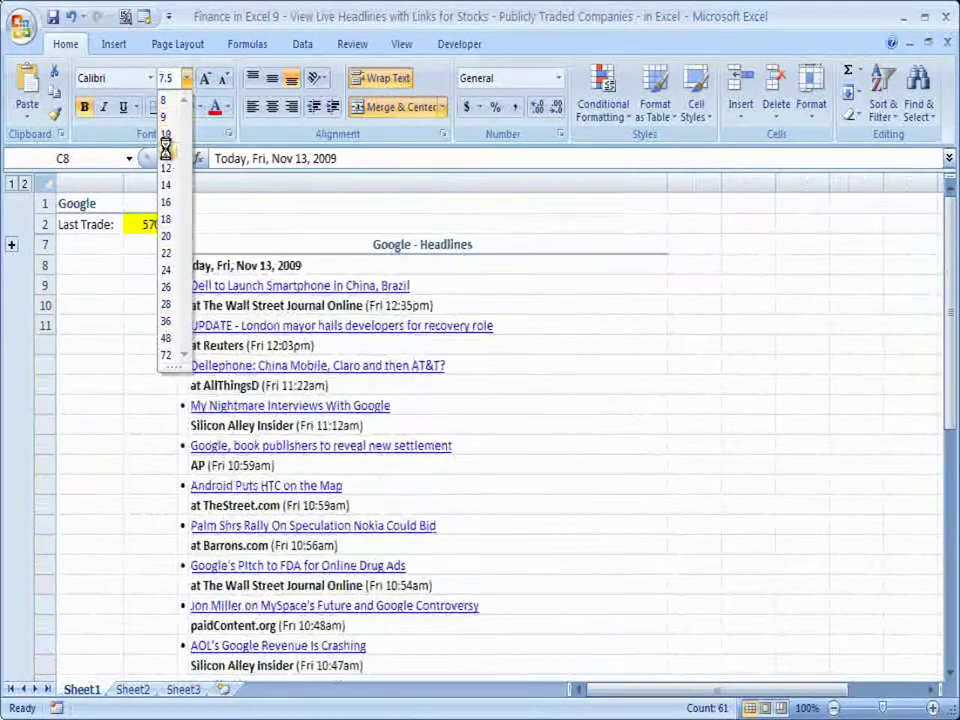
left_click(166, 151)
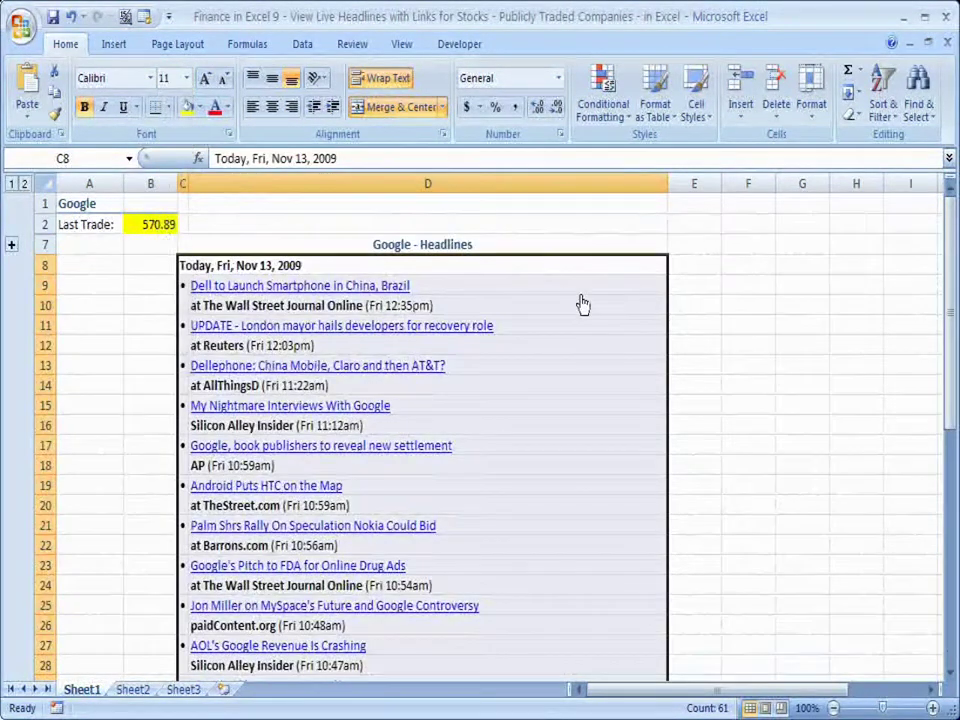
left_click(611, 243)
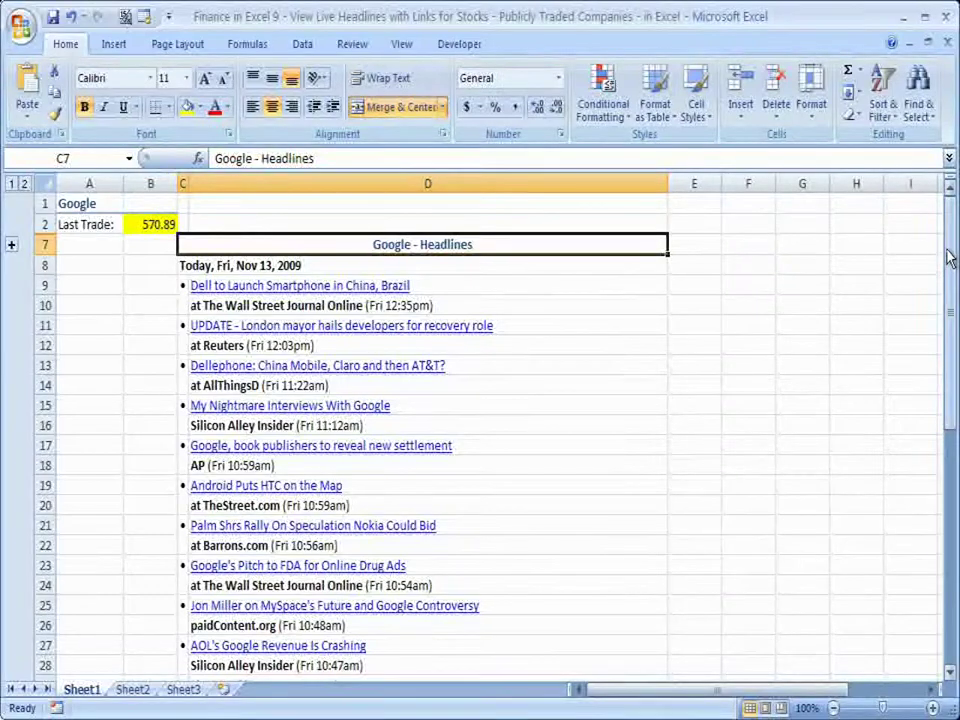
left_click_drag(949, 255, 936, 208)
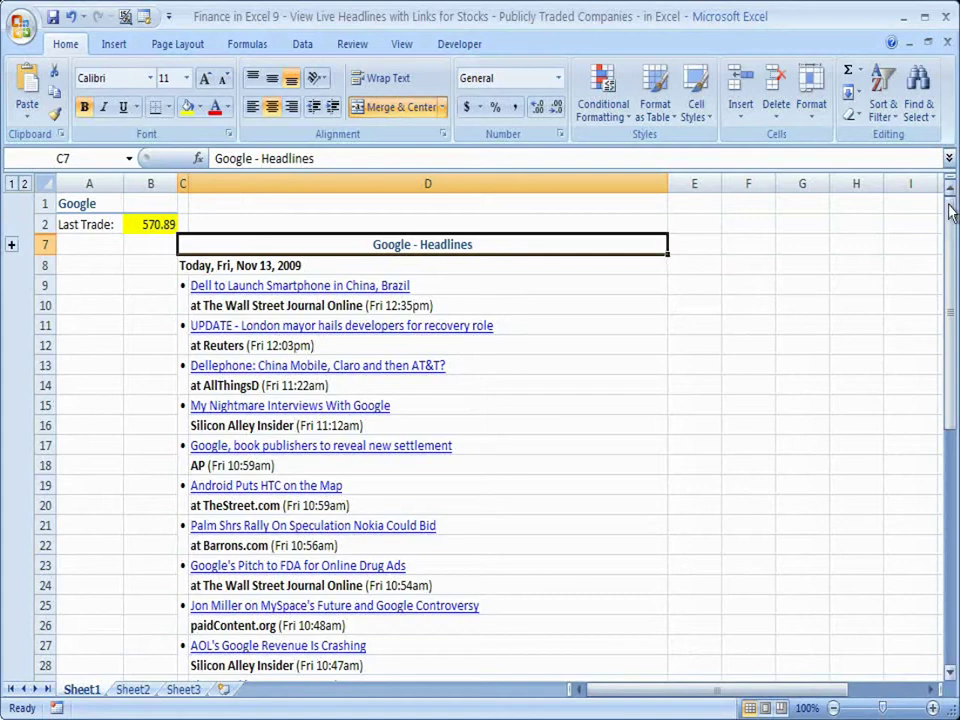
mouse_move(950, 210)
left_mouse_down()
mouse_move(946, 388)
mouse_move(945, 206)
left_mouse_up()
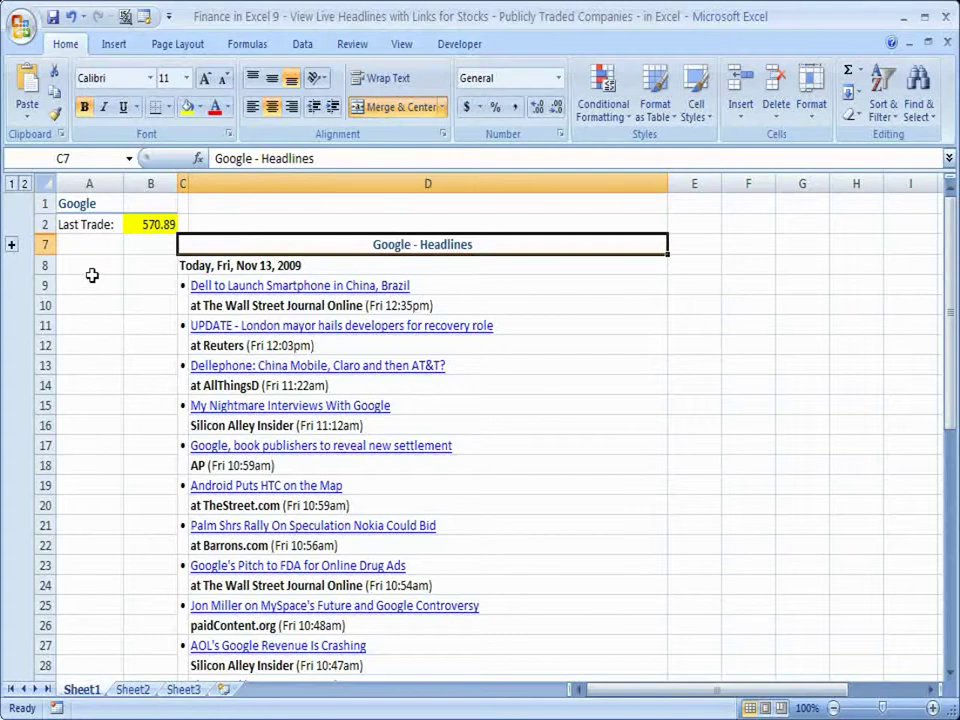
Step: Toggle quote detail rows 3–6 shown and hidden again using row 7's outline button
left_click(11, 246)
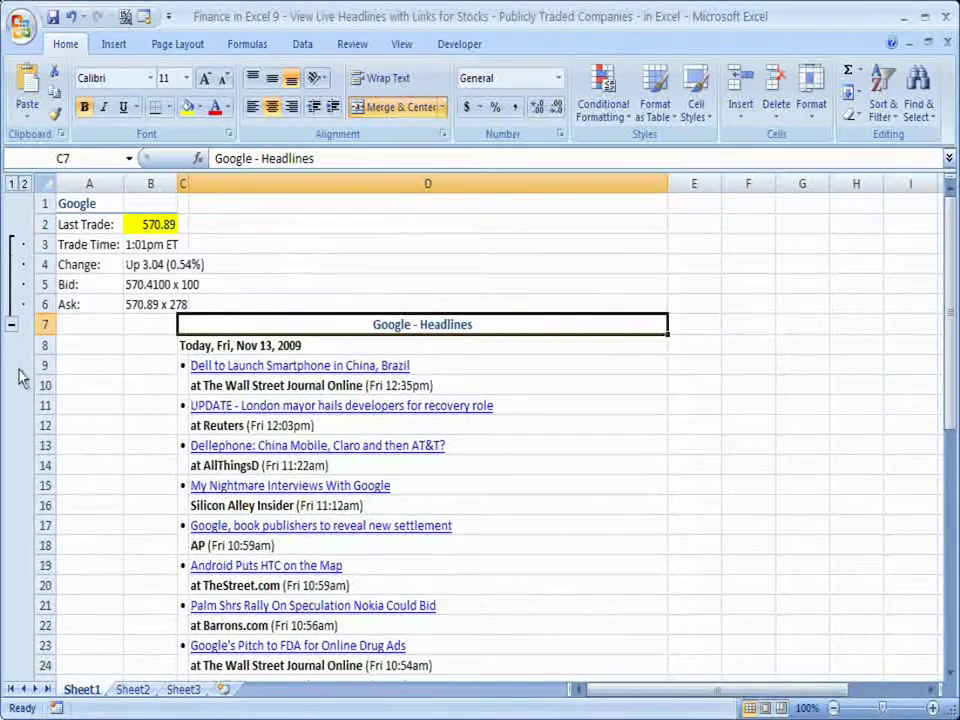
left_click(11, 324)
left_click(11, 244)
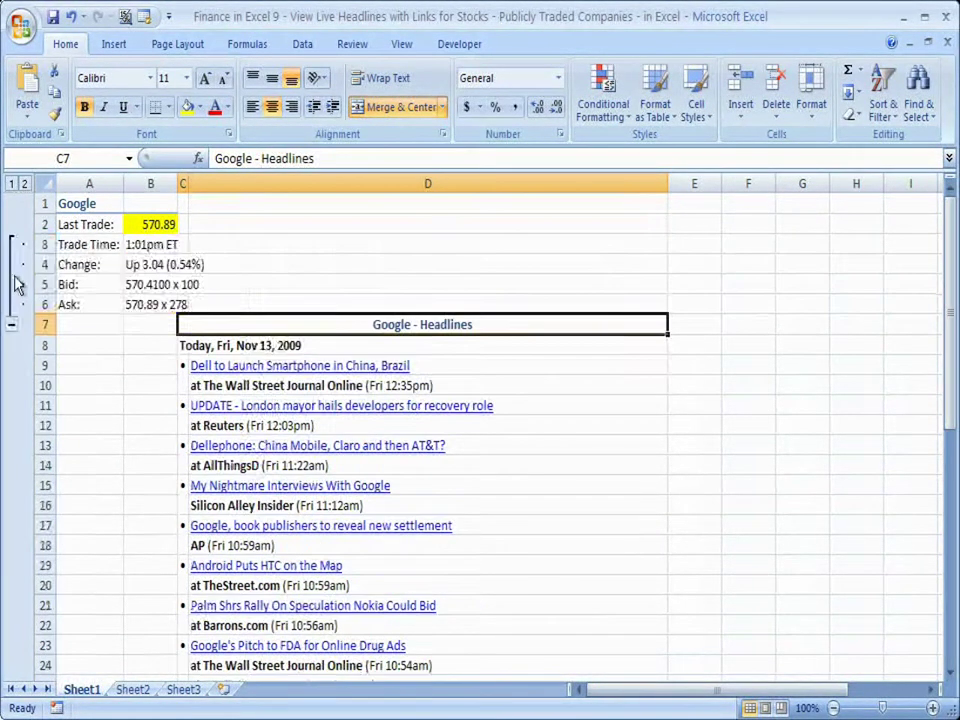
left_click(11, 324)
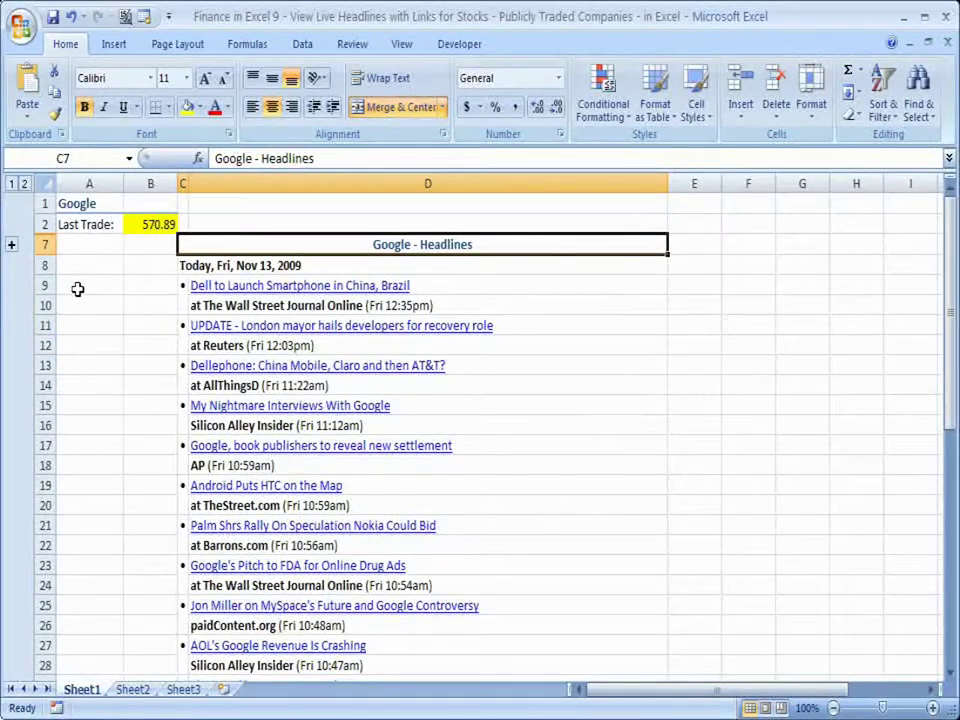
Step: Select column A cells A9 through A48 beside the headline rows
left_click(76, 286)
left_click_drag(77, 285, 88, 542)
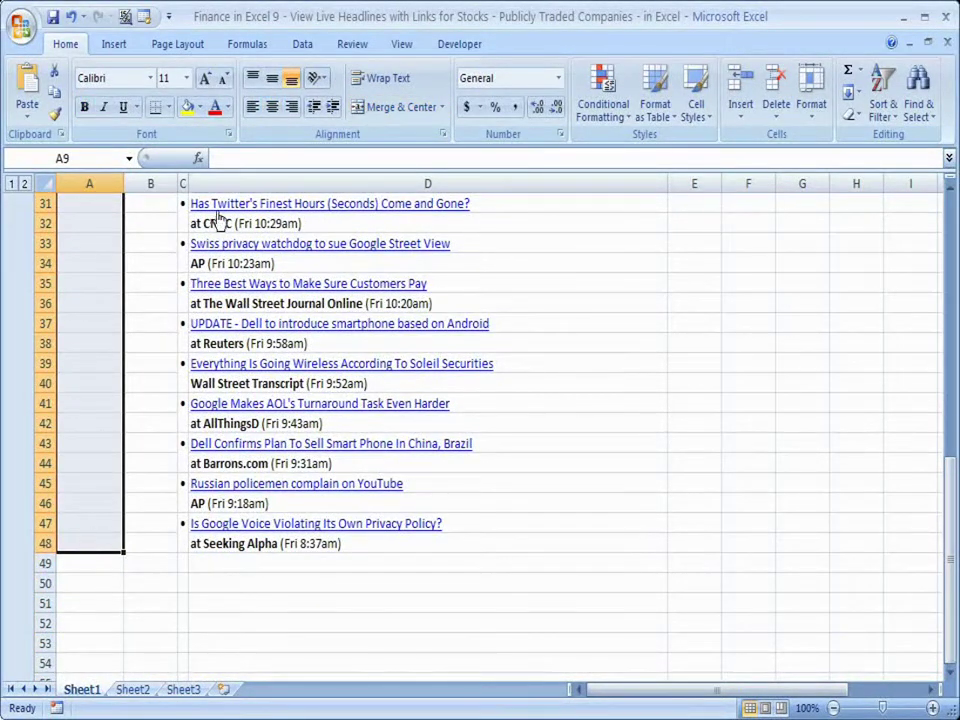
left_click(304, 44)
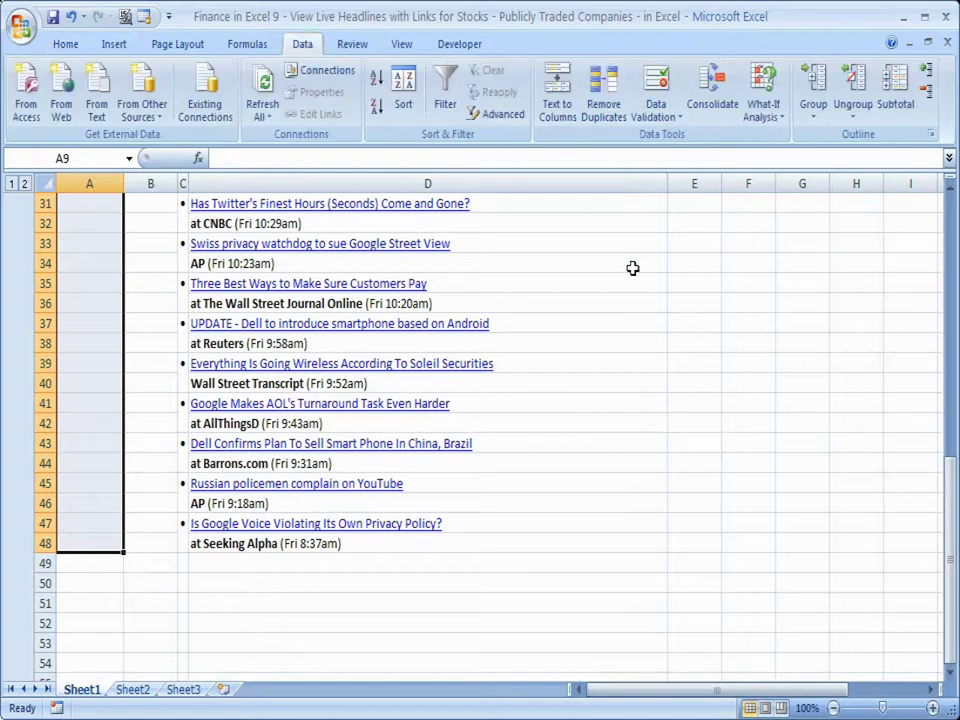
Step: Group the selected rows 9–48 by Rows
left_click(818, 90)
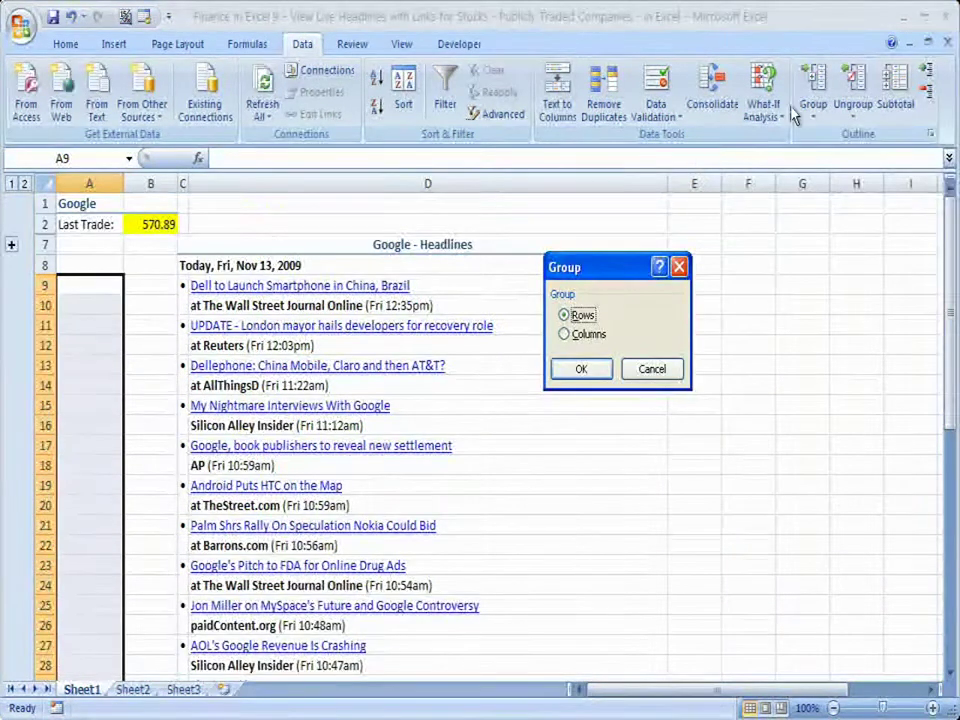
left_click_drag(616, 280, 526, 270)
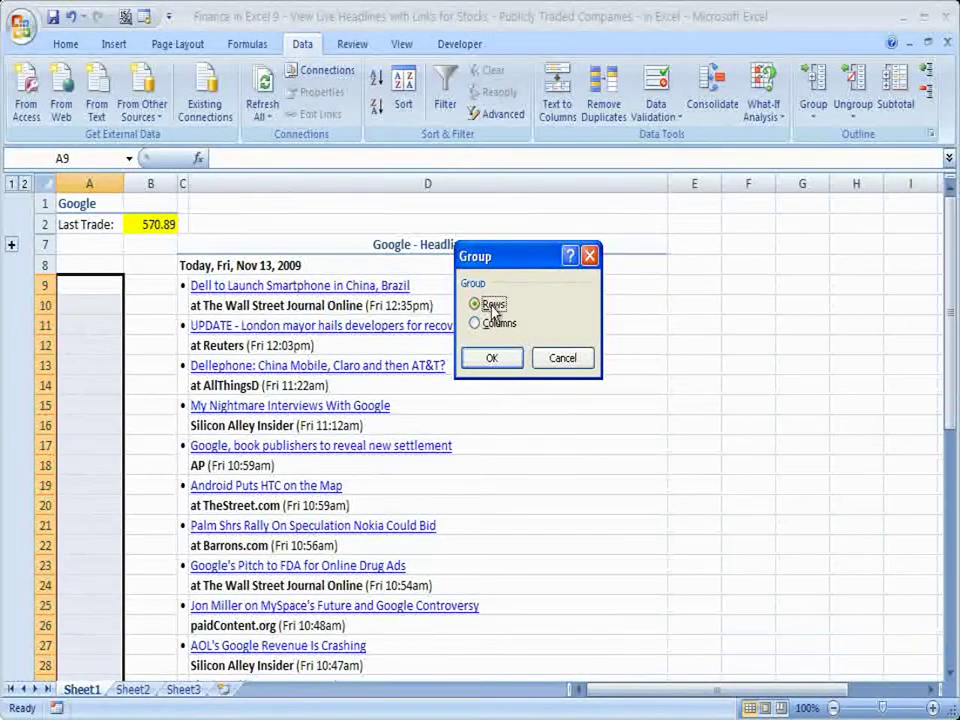
left_click(508, 358)
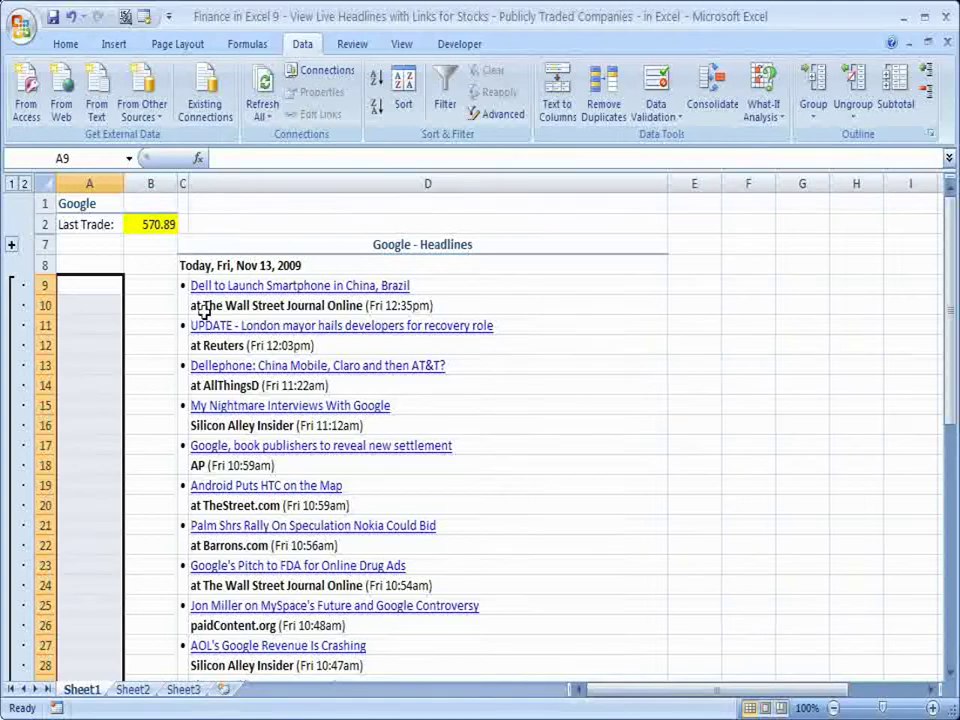
Step: Collapse the headline group and reveal quote detail rows 3–6 again
left_click(99, 245)
scroll(137, 294, "down", 10)
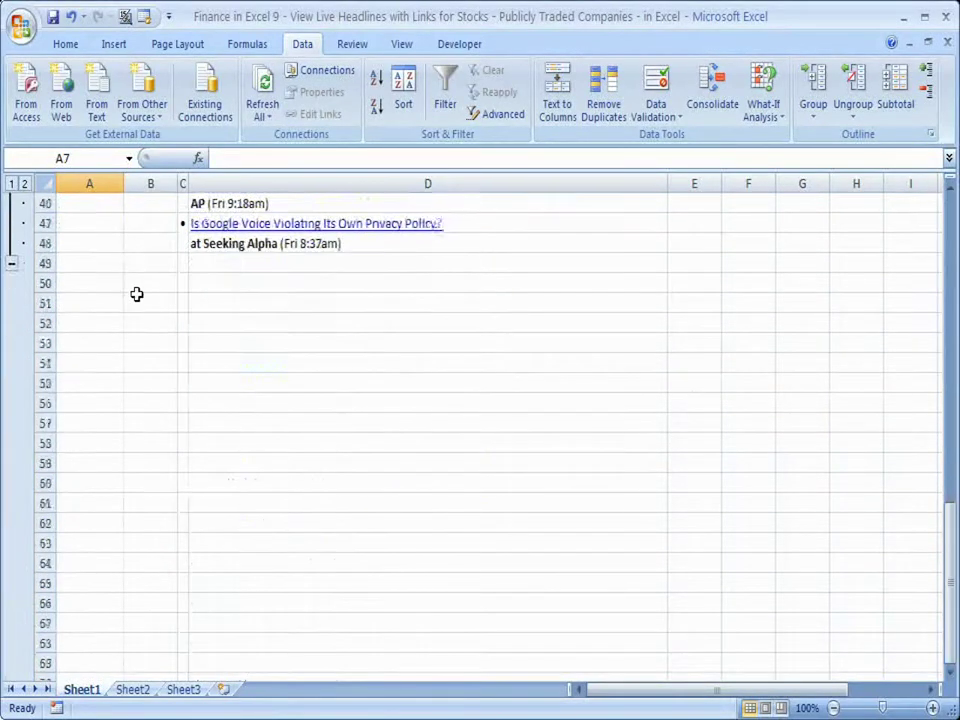
left_click(11, 263)
scroll(108, 363, "up", 3)
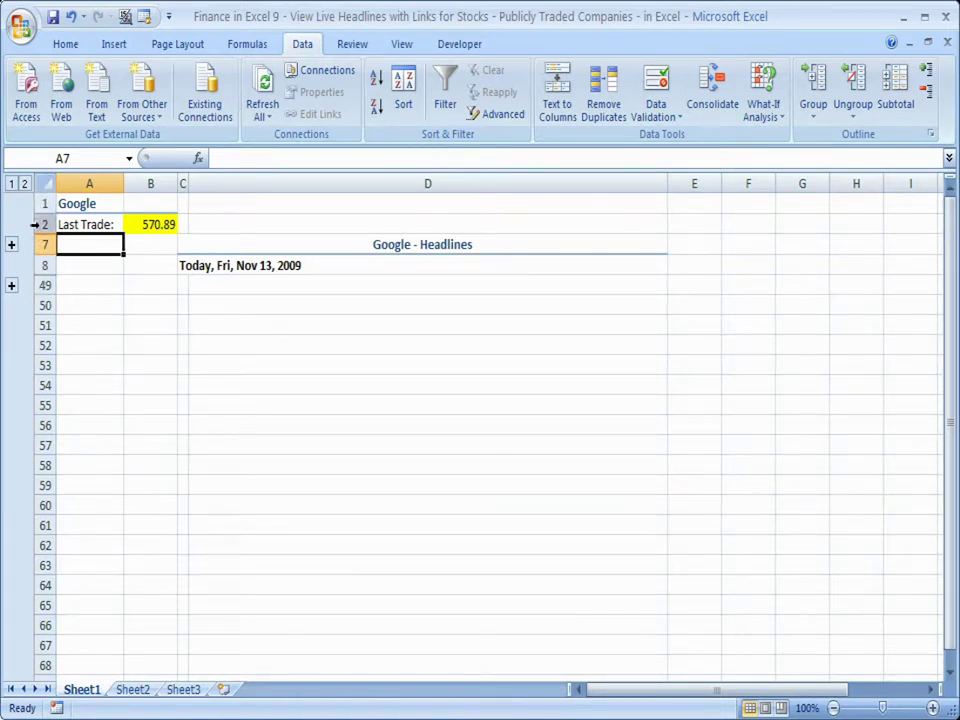
left_click(12, 244)
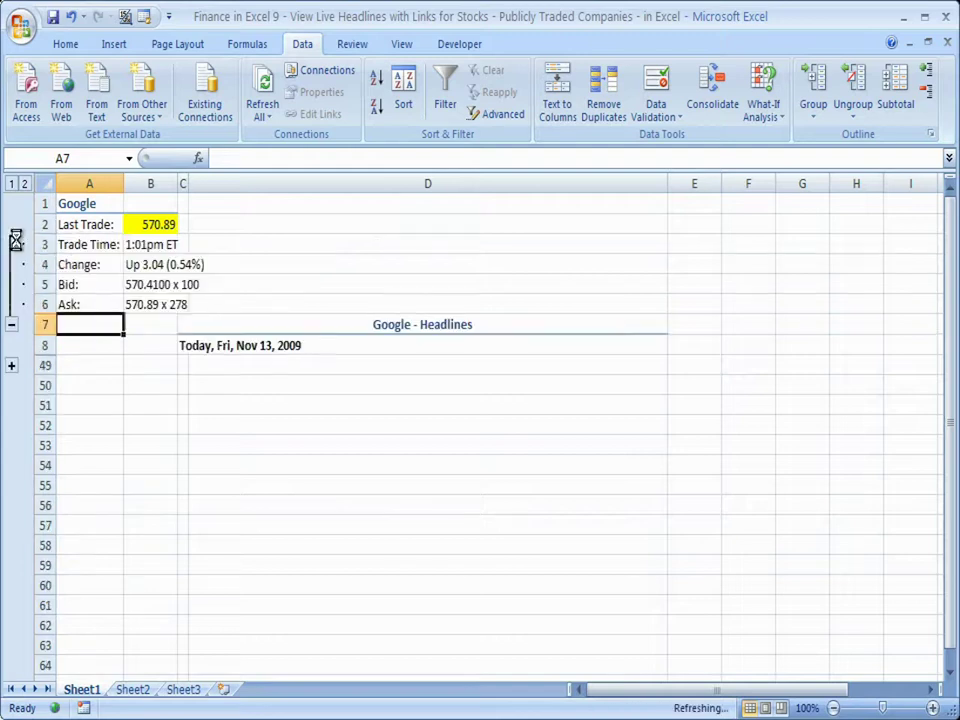
Step: Collapse quote rows 3–6 and expand the headline group to show rows 9–48
left_click(12, 324)
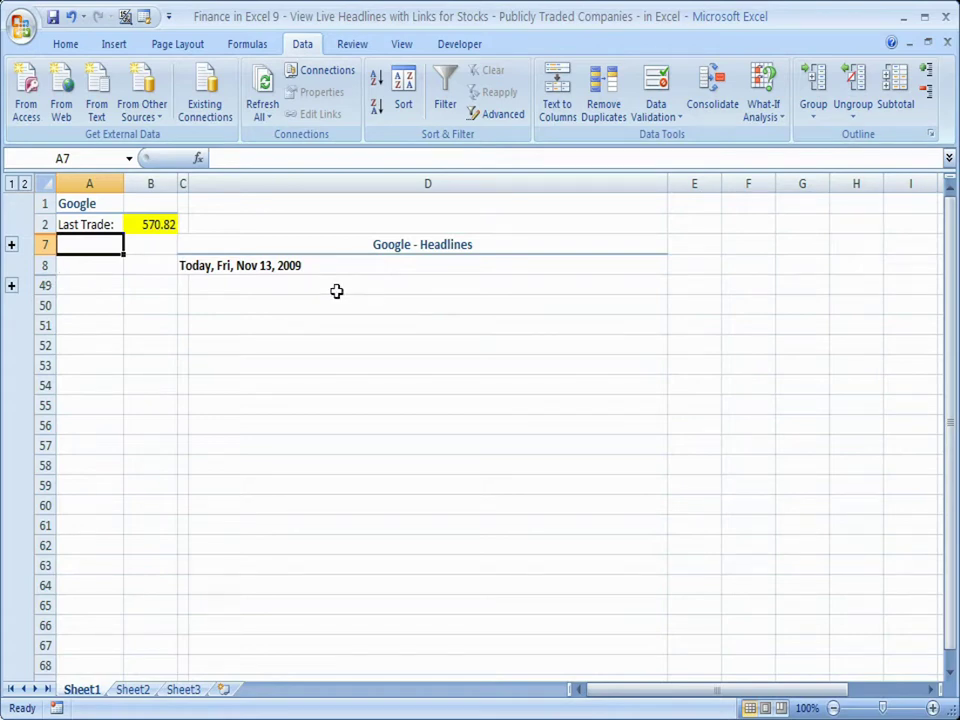
left_click(12, 285)
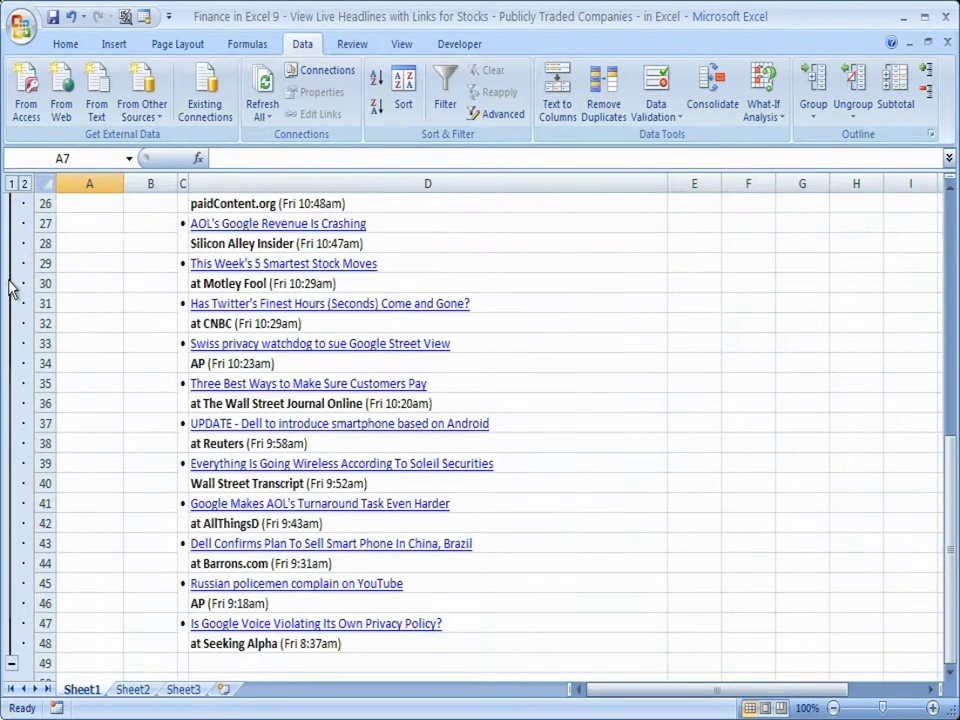
left_click_drag(950, 495, 939, 240)
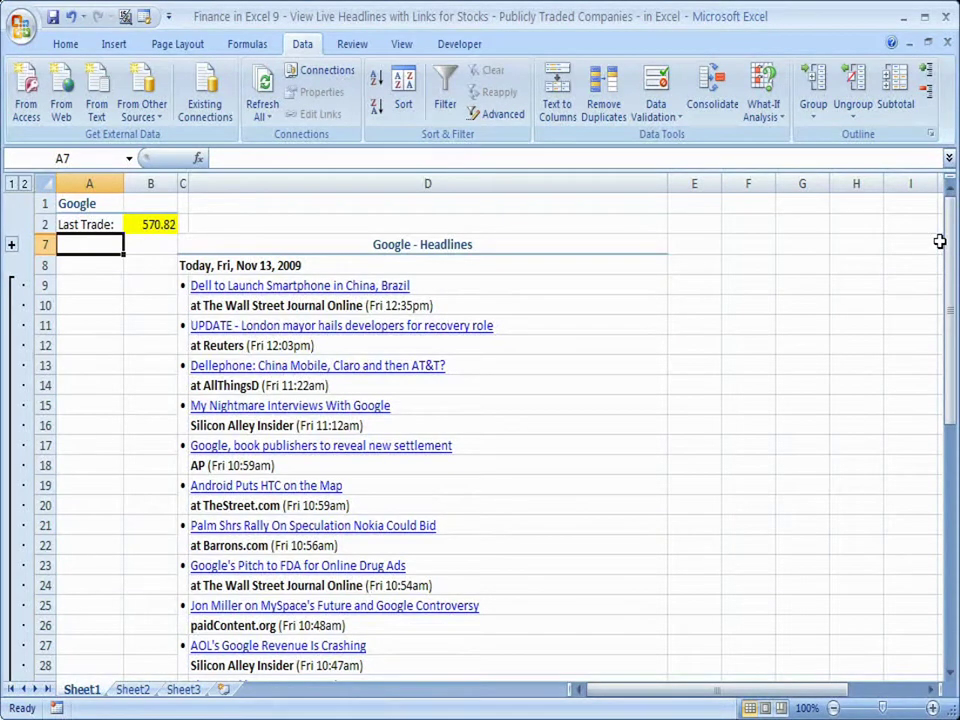
left_click_drag(945, 245, 945, 519)
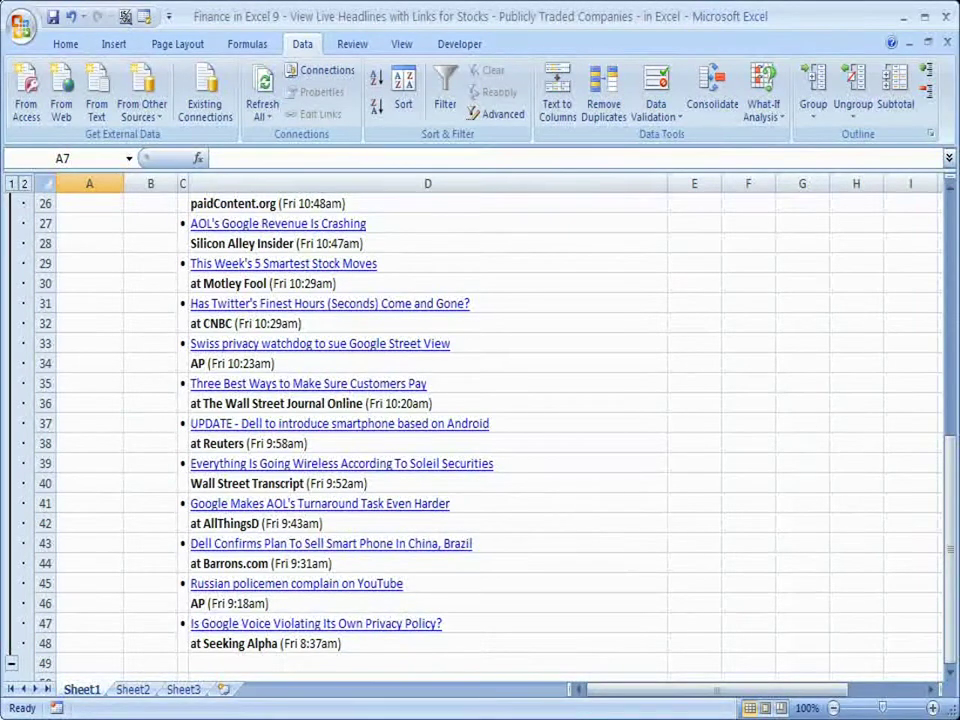
left_click_drag(948, 480, 946, 212)
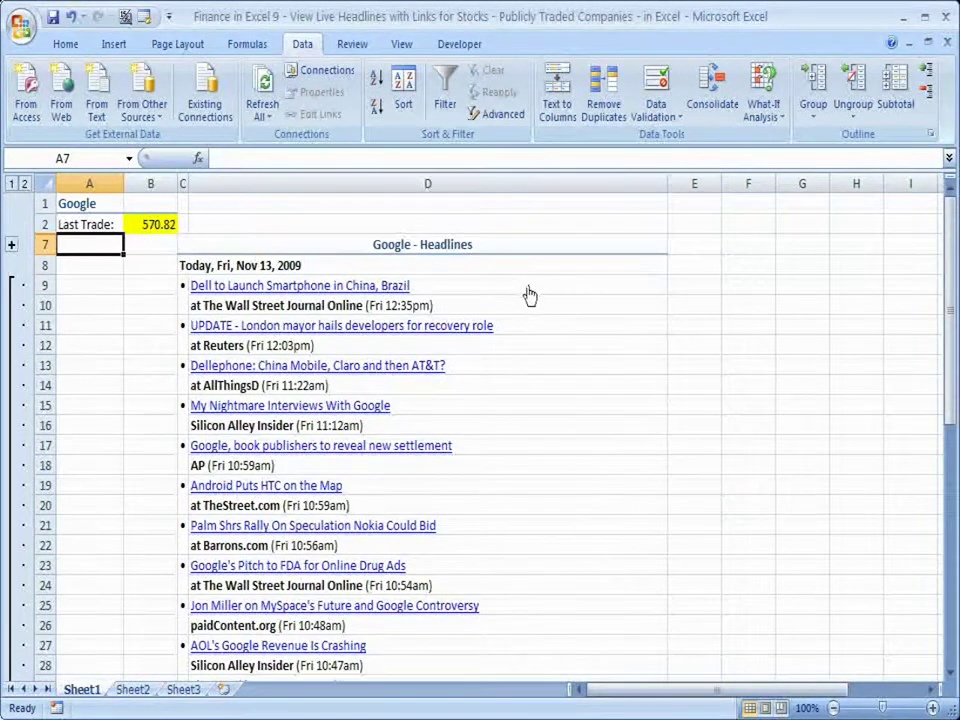
Step: Select headline cells D9:D10 and D47:D48, then point at a linked headline
left_click_drag(529, 309, 639, 302)
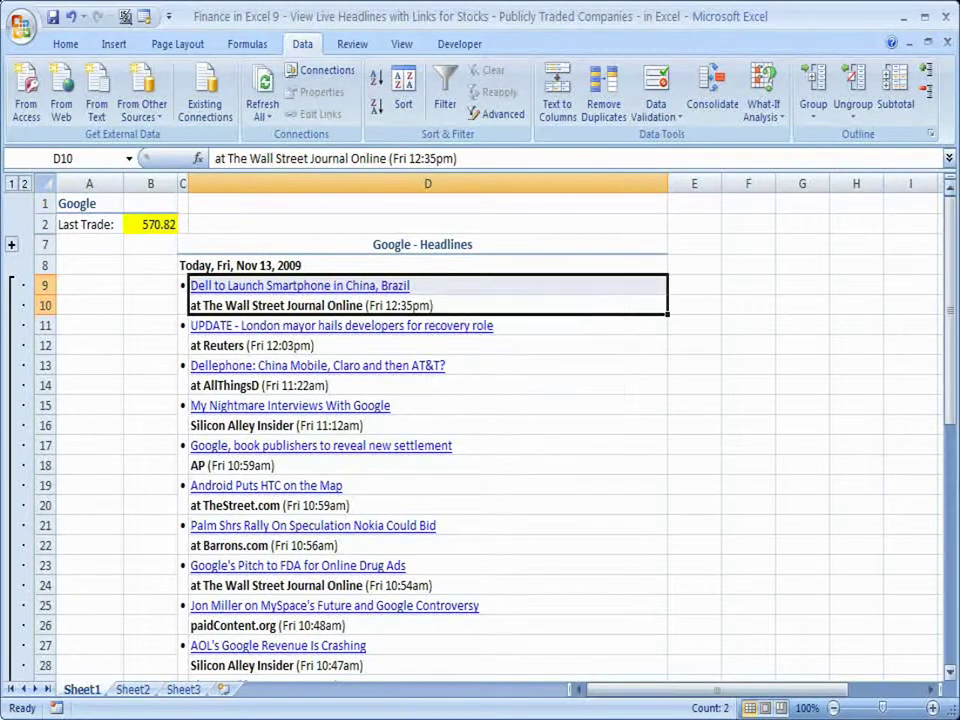
left_click_drag(953, 279, 952, 543)
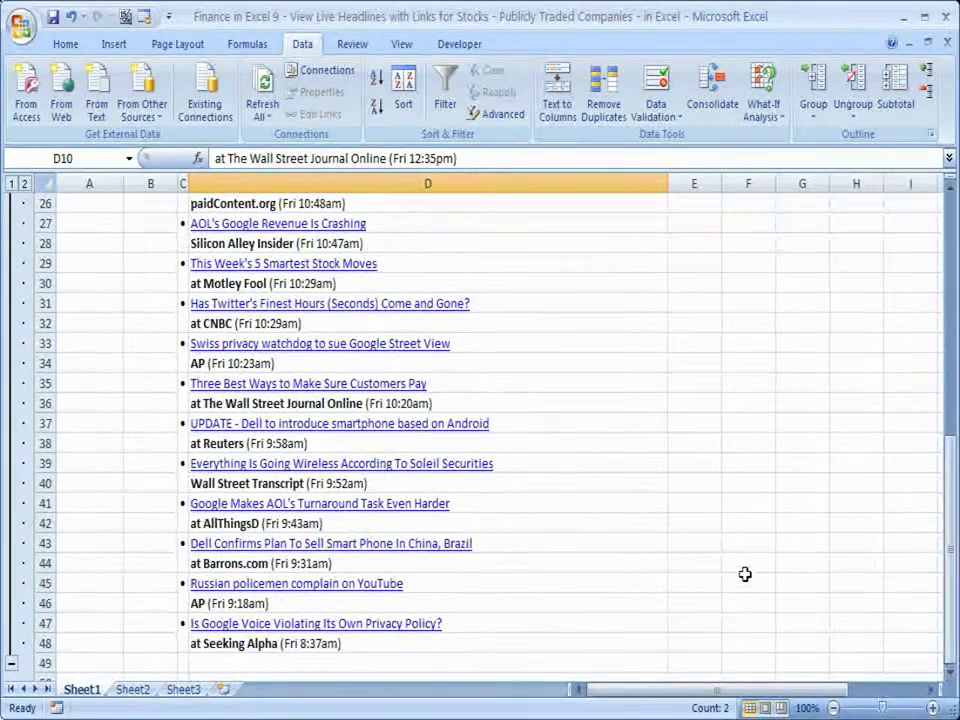
left_click_drag(605, 648, 586, 632)
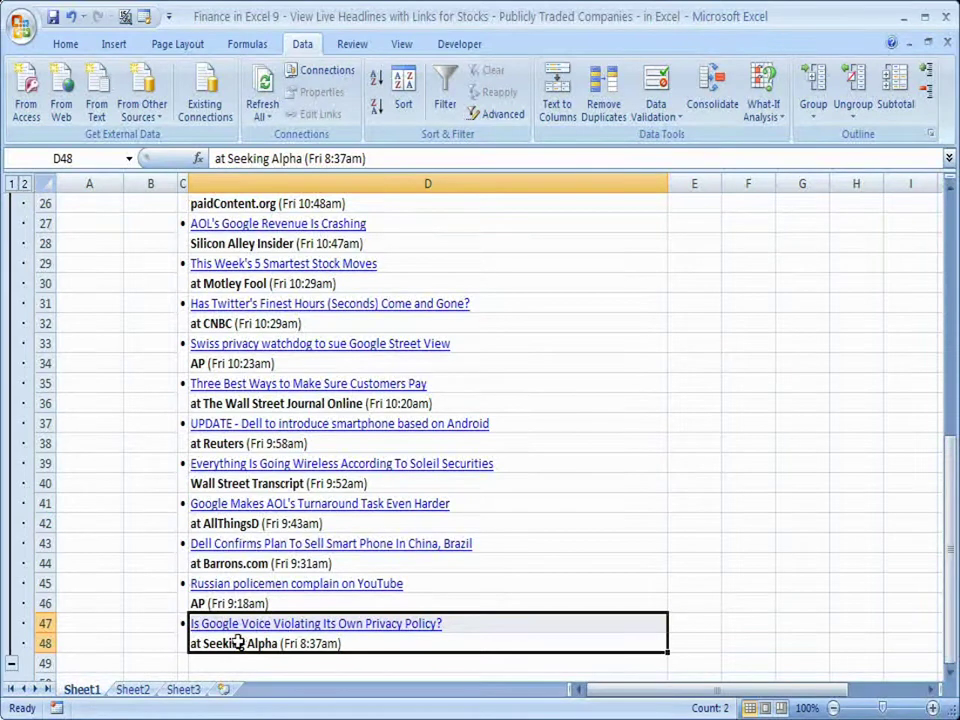
left_click(91, 620)
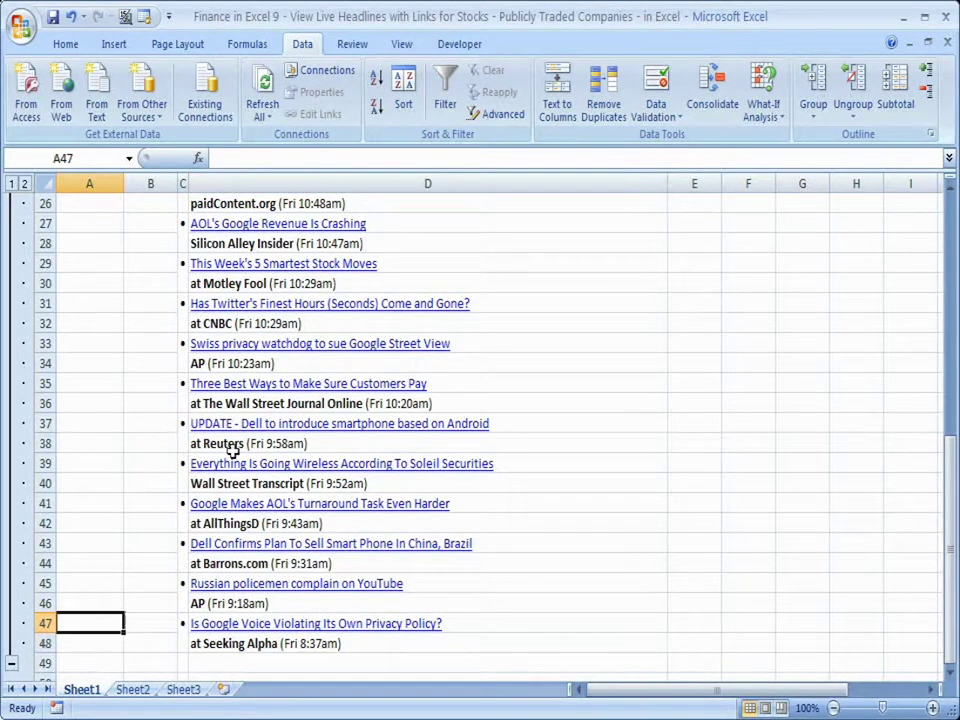
left_click_drag(950, 483, 950, 466)
mouse_move(446, 289)
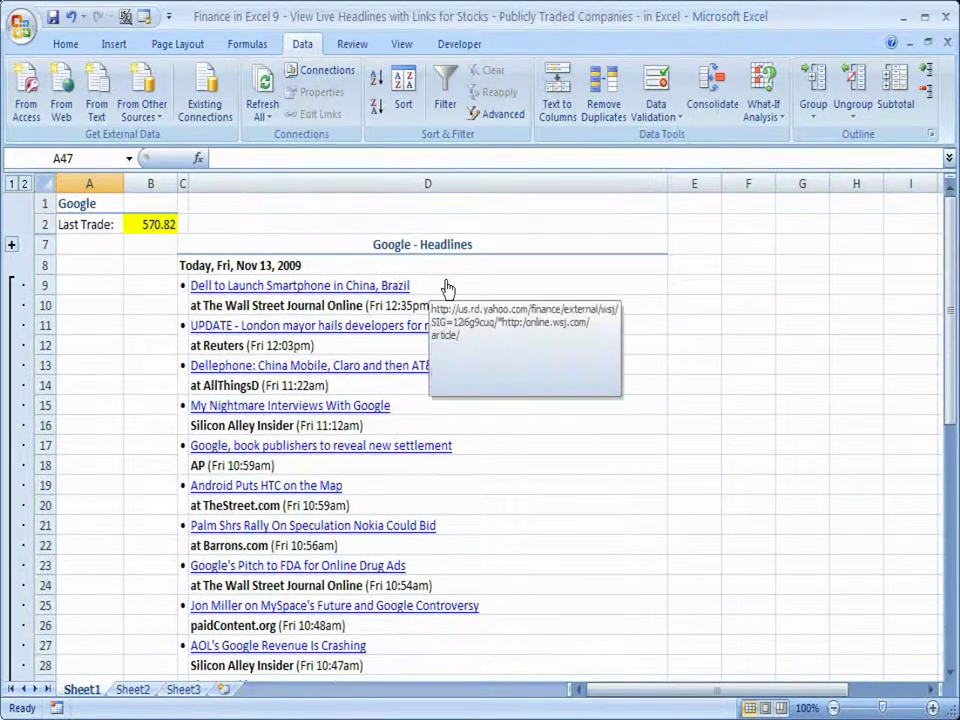